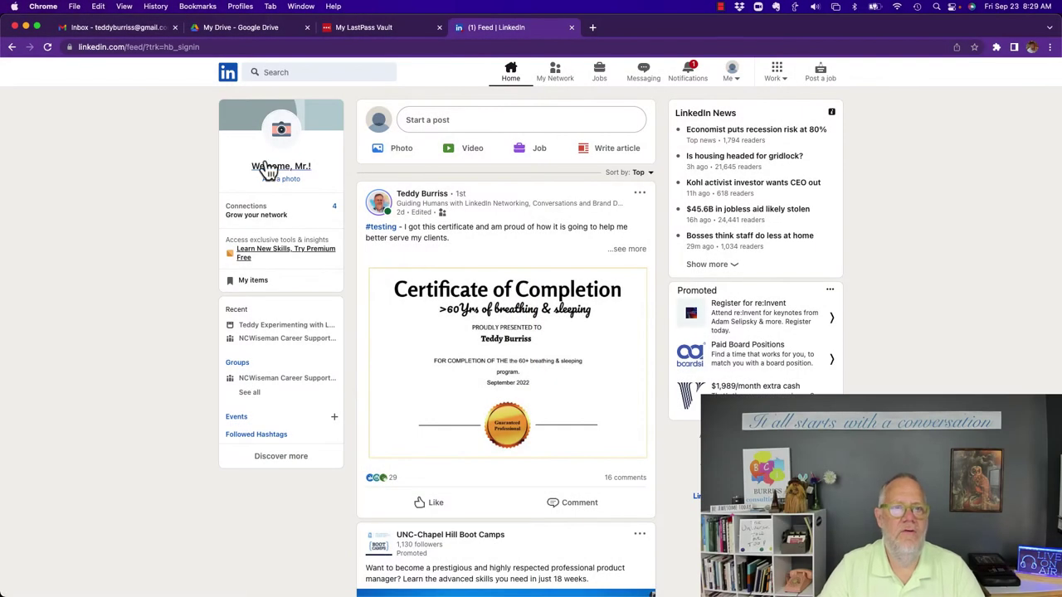
Step: Open the account's own profile and start adding a new position to the Experience section
left_click(278, 170)
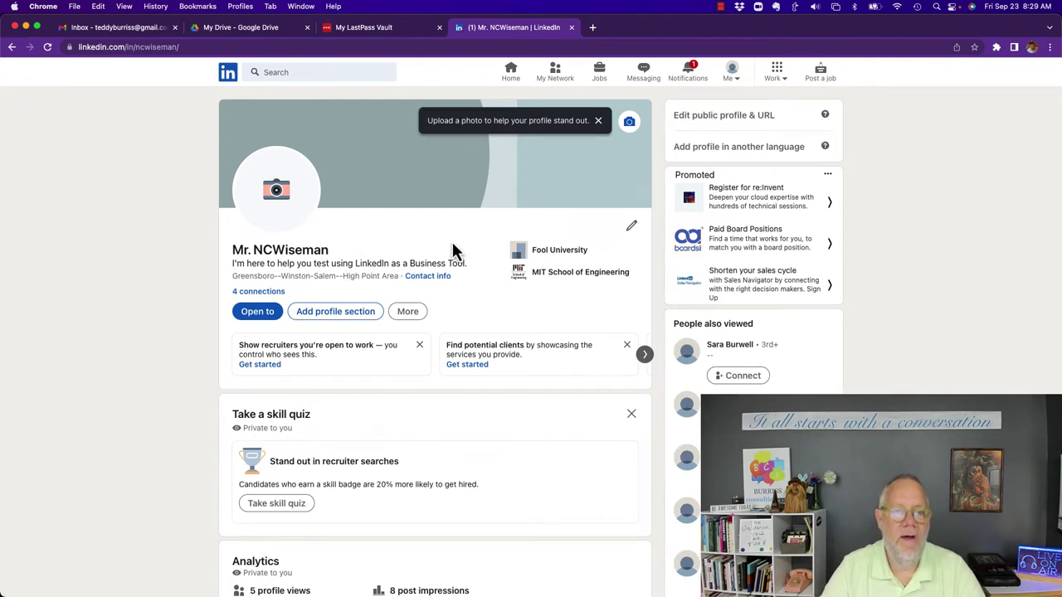
scroll(450, 400, "down", 5)
scroll(450, 400, "up", 5)
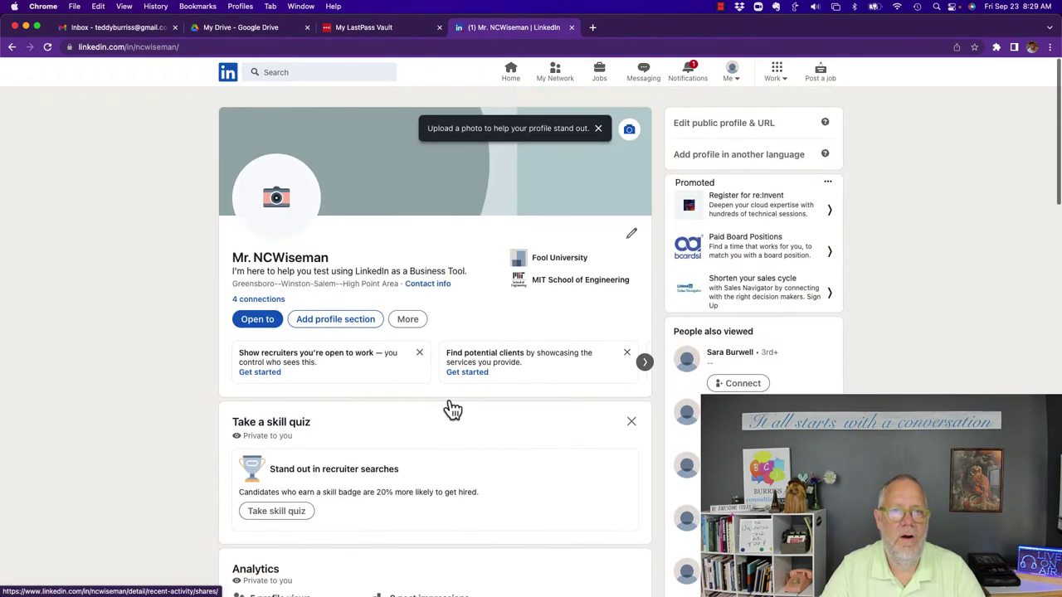
scroll(451, 405, "down", 8)
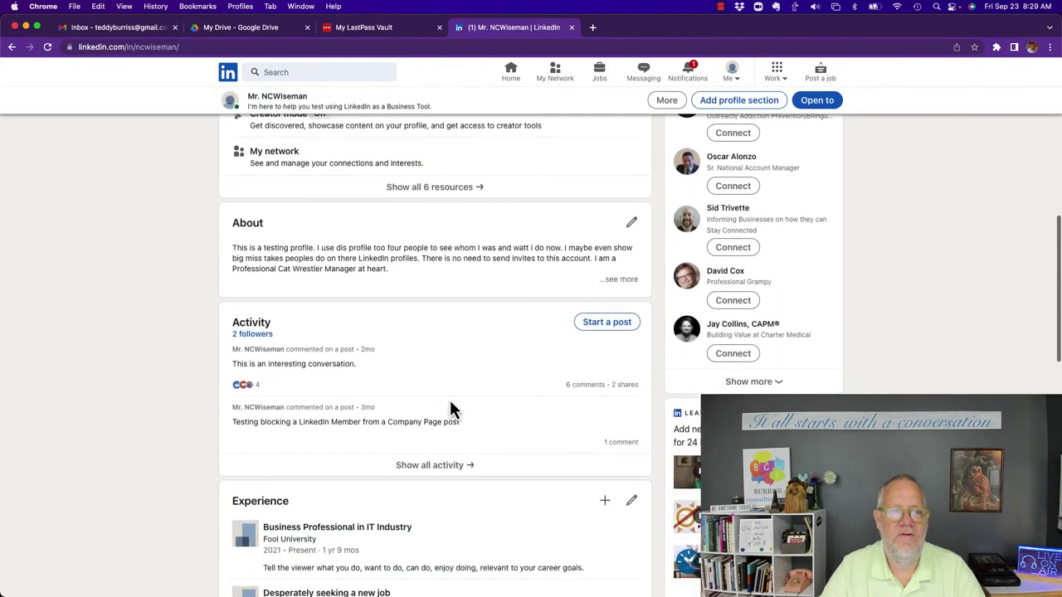
scroll(450, 402, "down", 5)
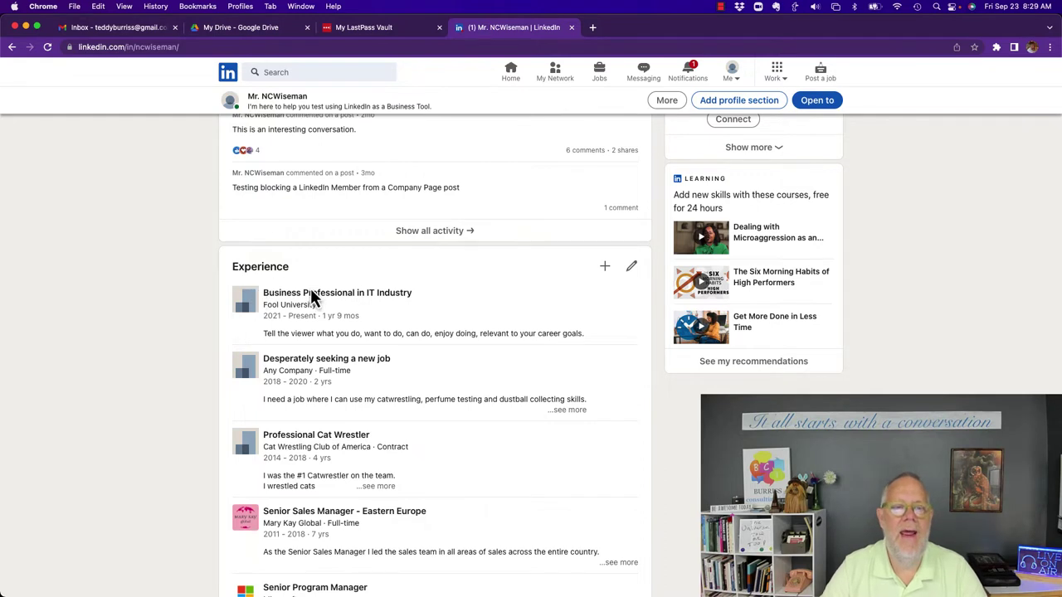
left_click(606, 270)
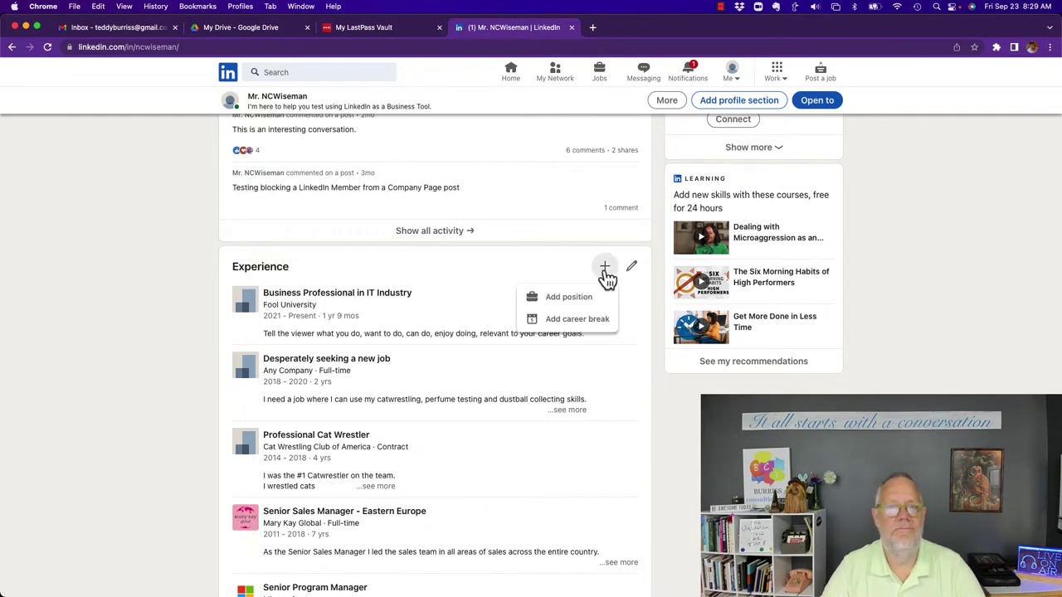
left_click(561, 307)
Step: Enter "Dust Bunny Collector" as the new position's title and set its employment type to Full-time
left_click(398, 220)
type("Dust Bunny Collector")
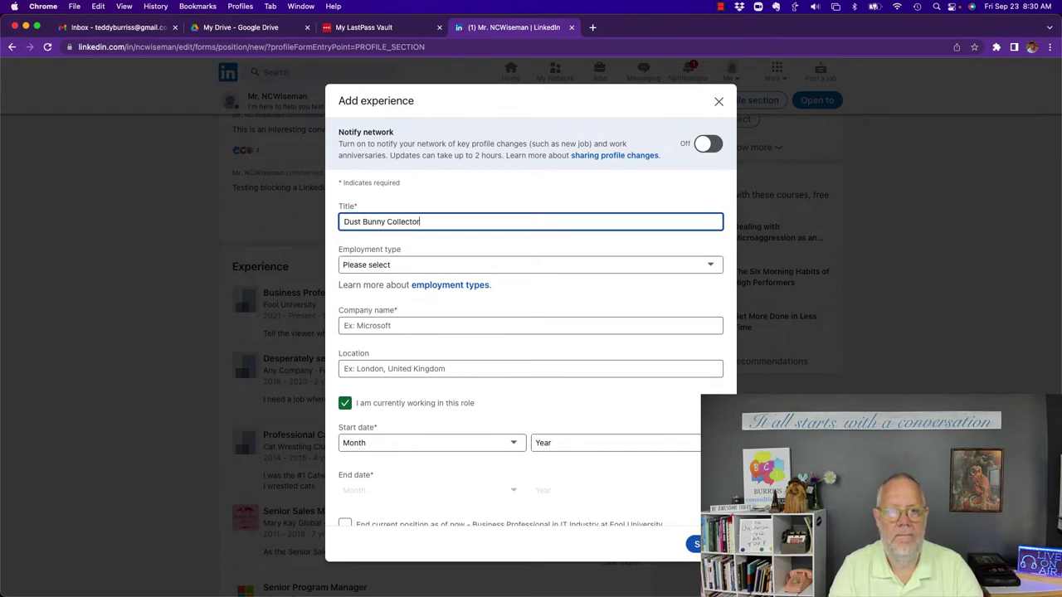
key("Tab")
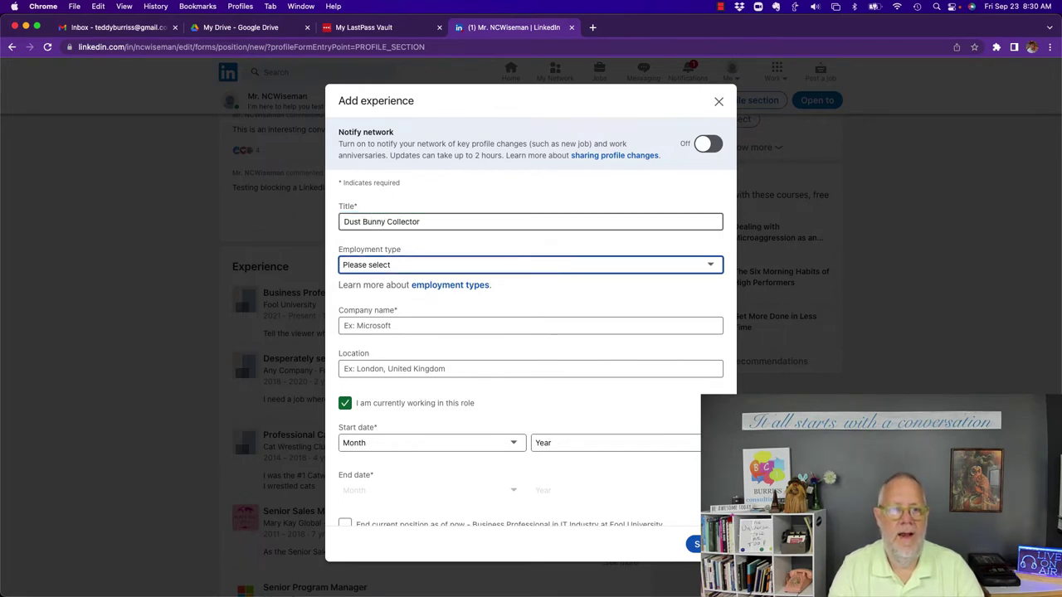
key("Tab")
key("Tab")
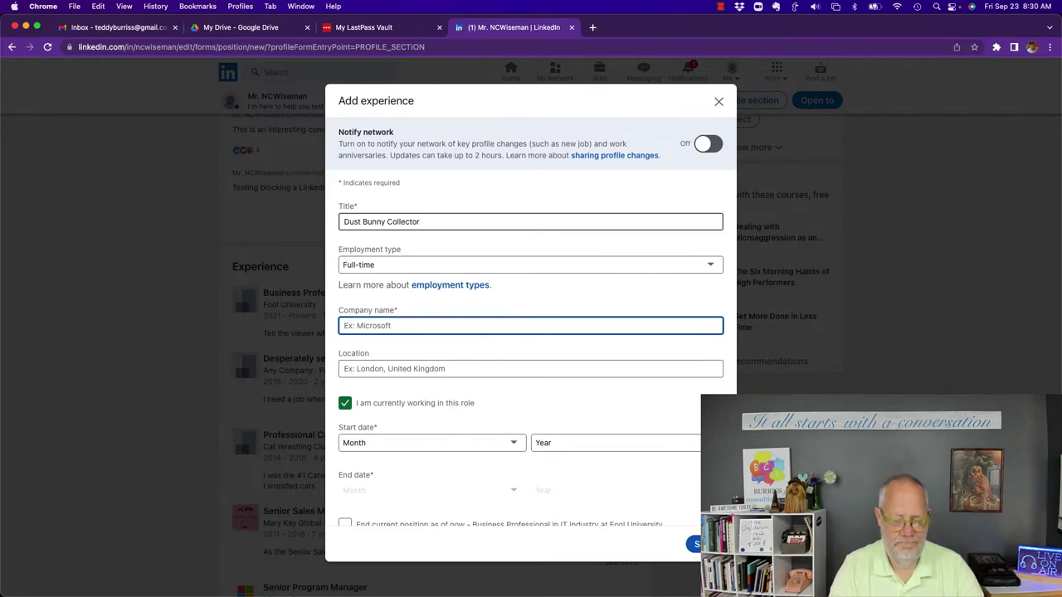
Step: Set the company name to "Dust Bunny Removal Company" and the location to London Area, United Kingdom
type("Dust Bumm")
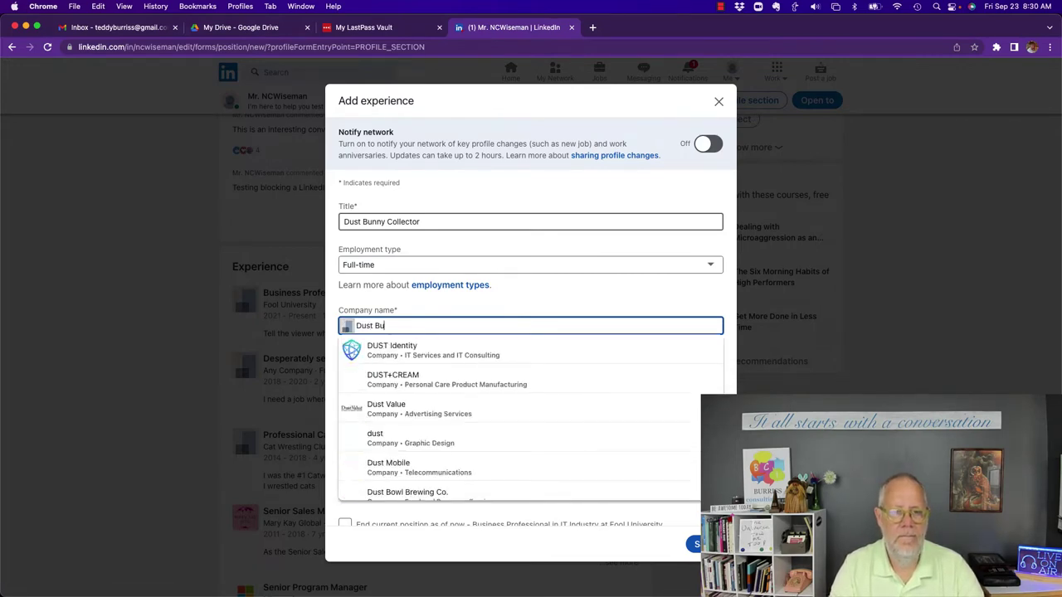
key("BackSpace")
key("BackSpace")
type("nny Removal Company")
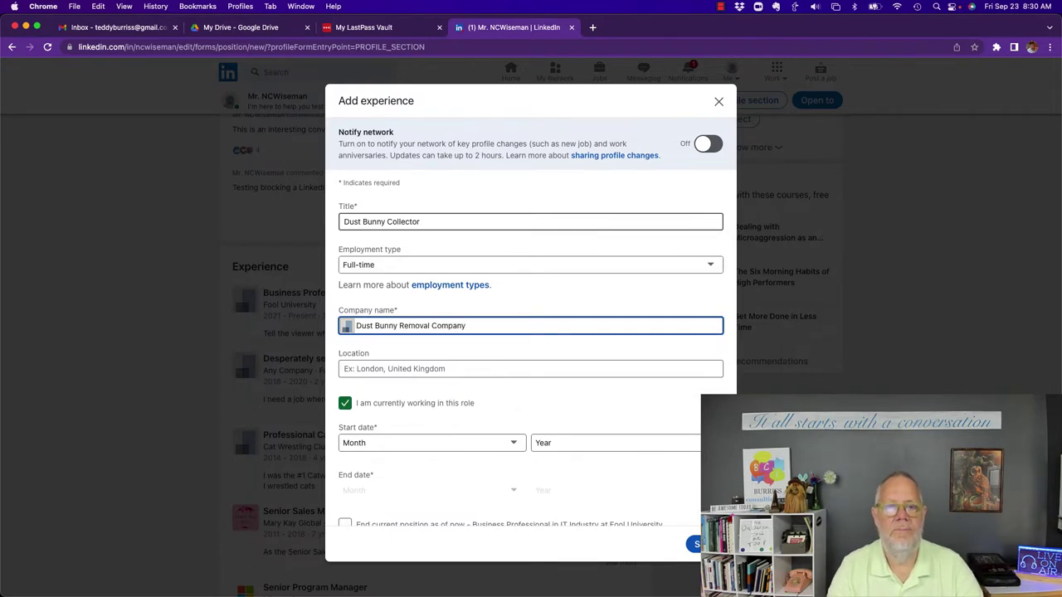
left_click(344, 368)
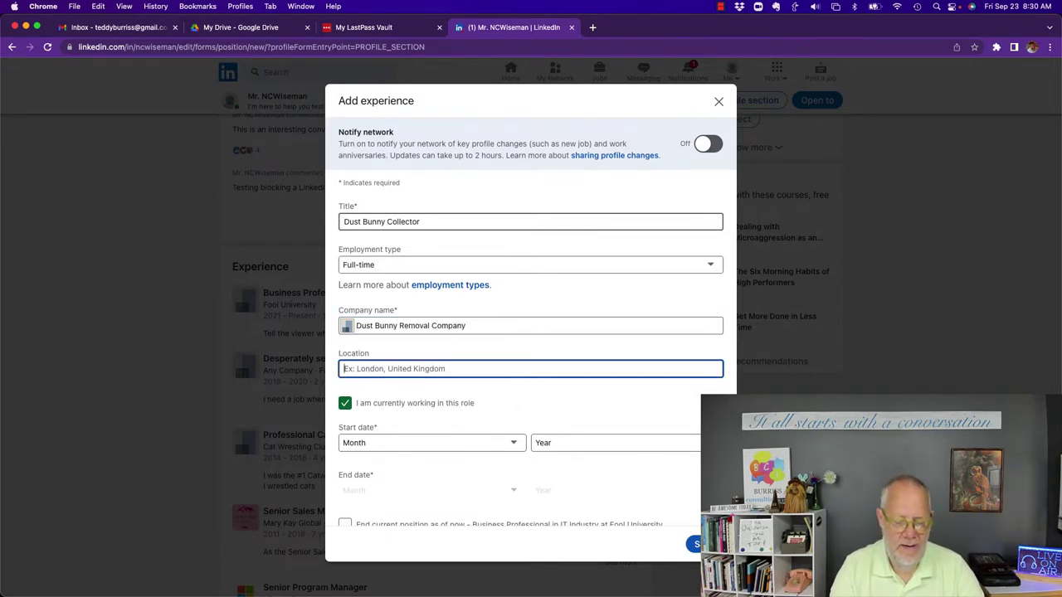
type("London")
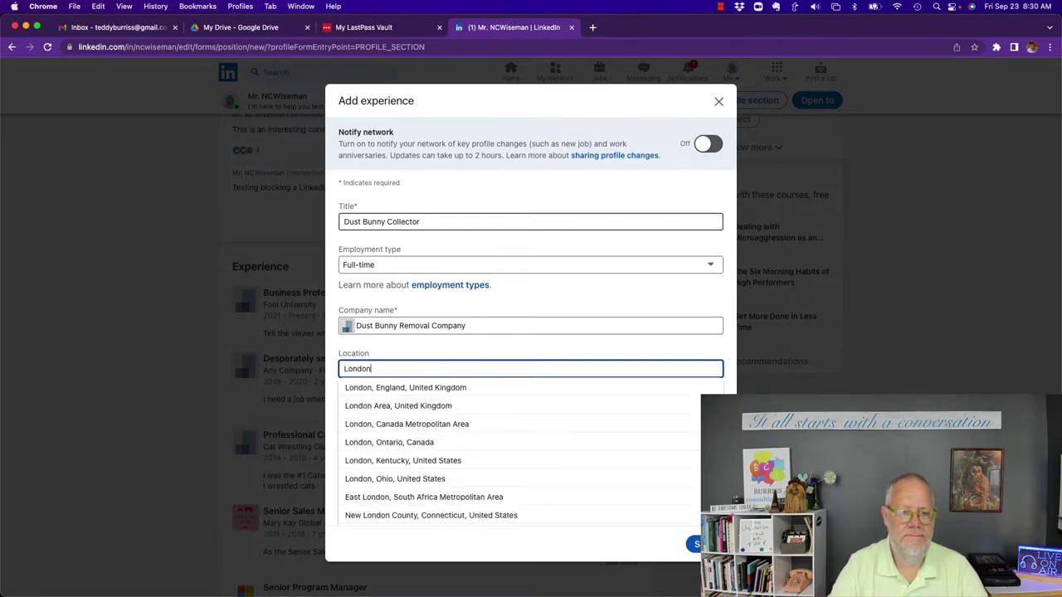
left_click(376, 408)
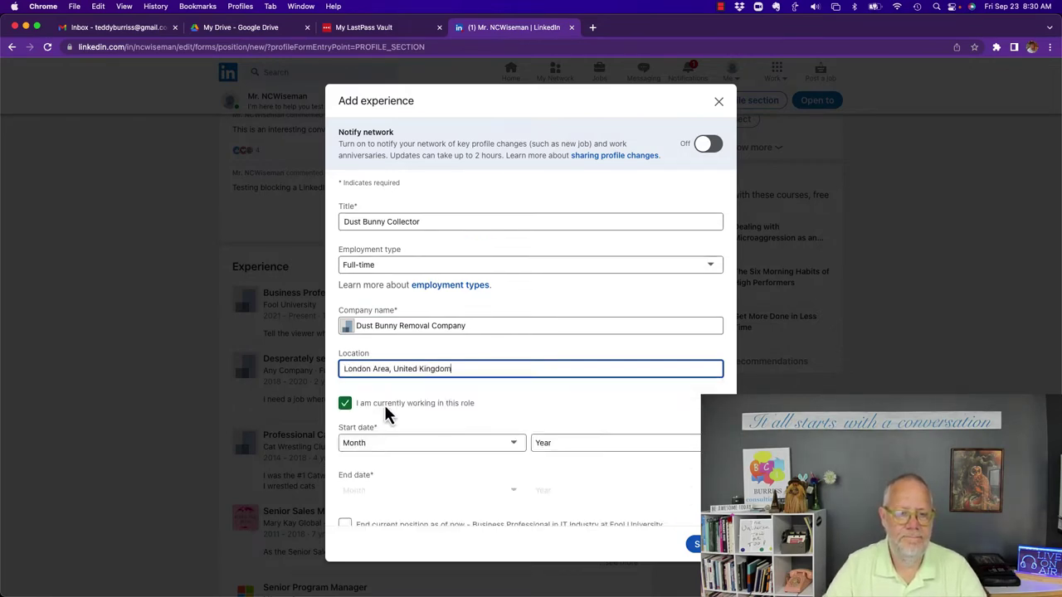
Step: Set the start year to 2022 and mark the current position at Fool University as ended as of now
scroll(412, 395, "down", 3)
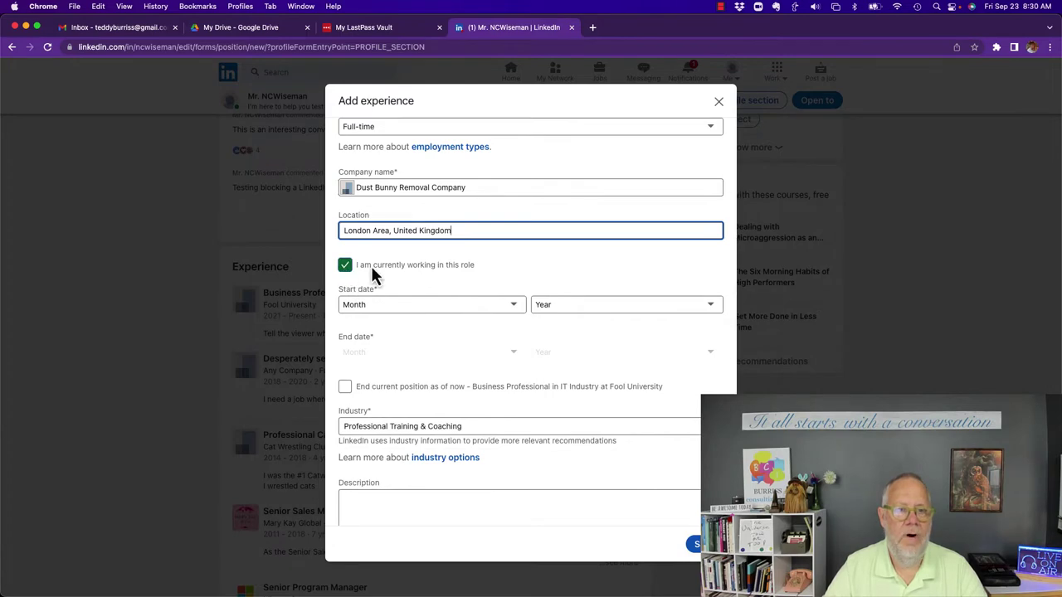
left_click(541, 306)
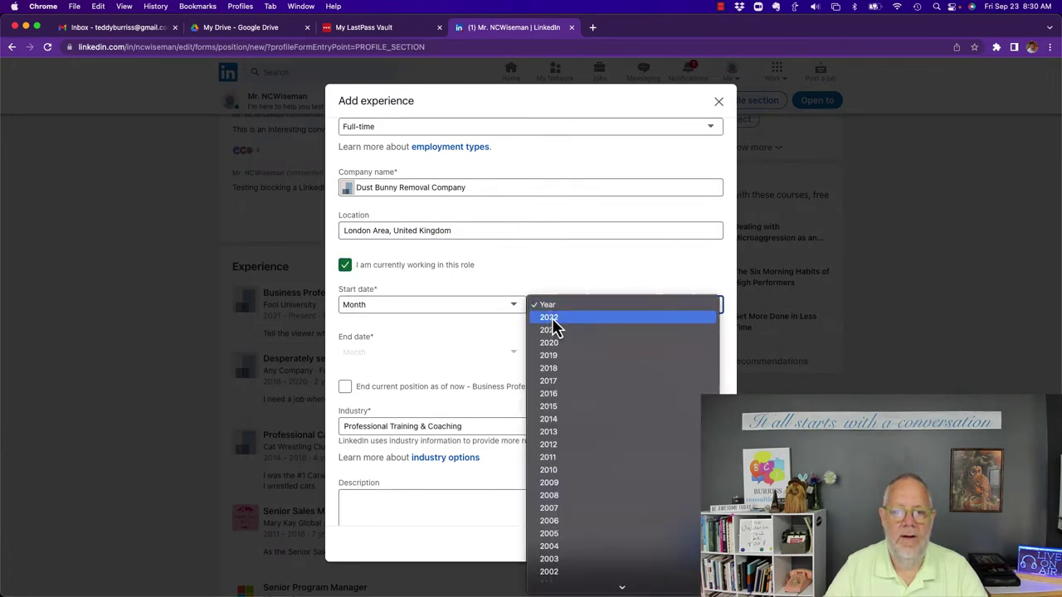
left_click(560, 322)
scroll(434, 378, "down", 3)
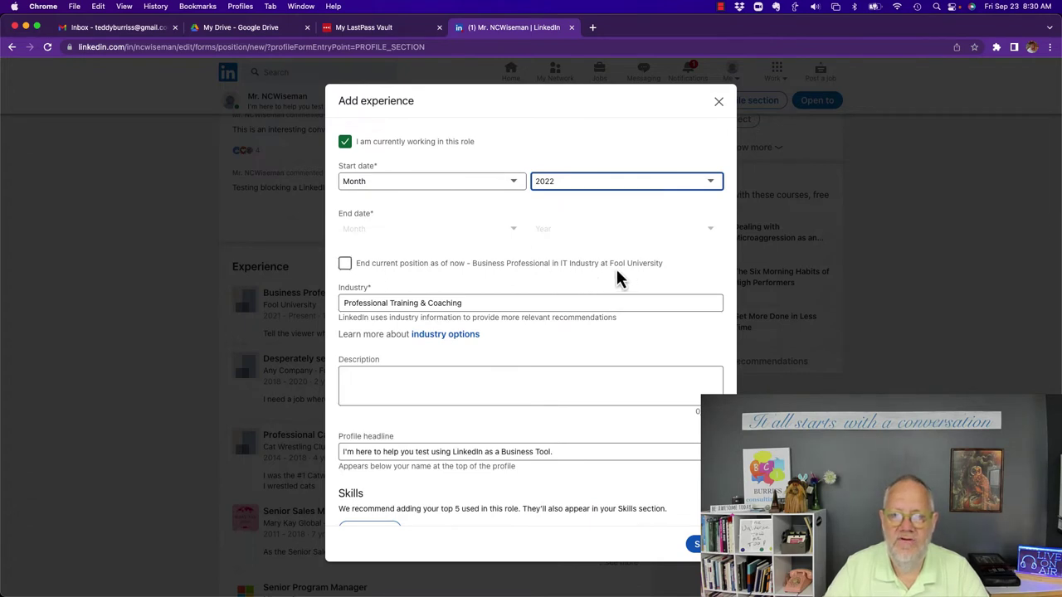
left_click(345, 266)
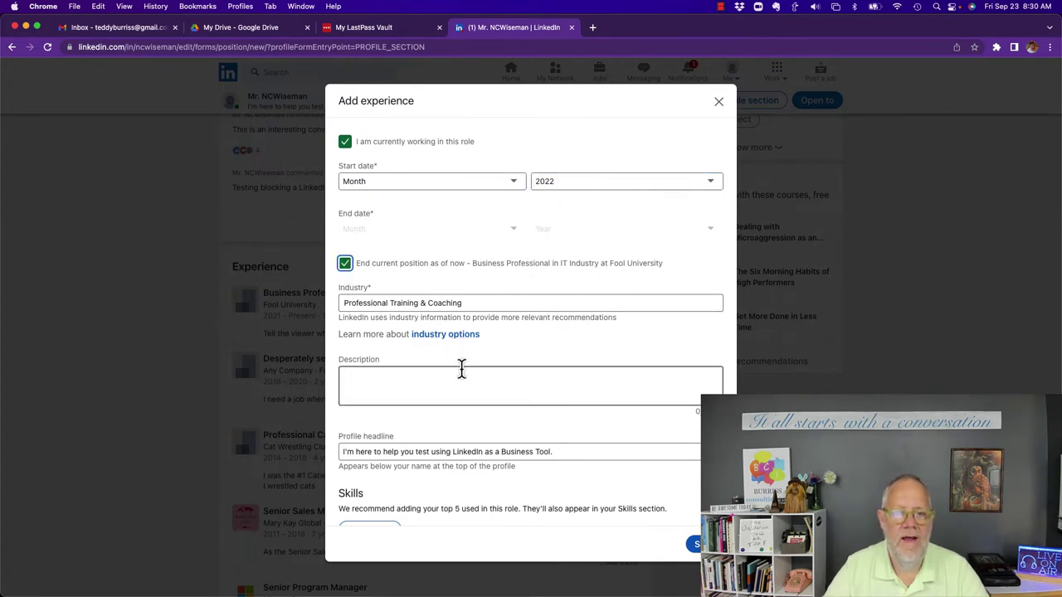
Step: Enter the description "I am responsible for the highest quality dust bunny removal processes that serve our clients and insure their homes and offices are dust bunny free."
scroll(462, 369, "down", 3)
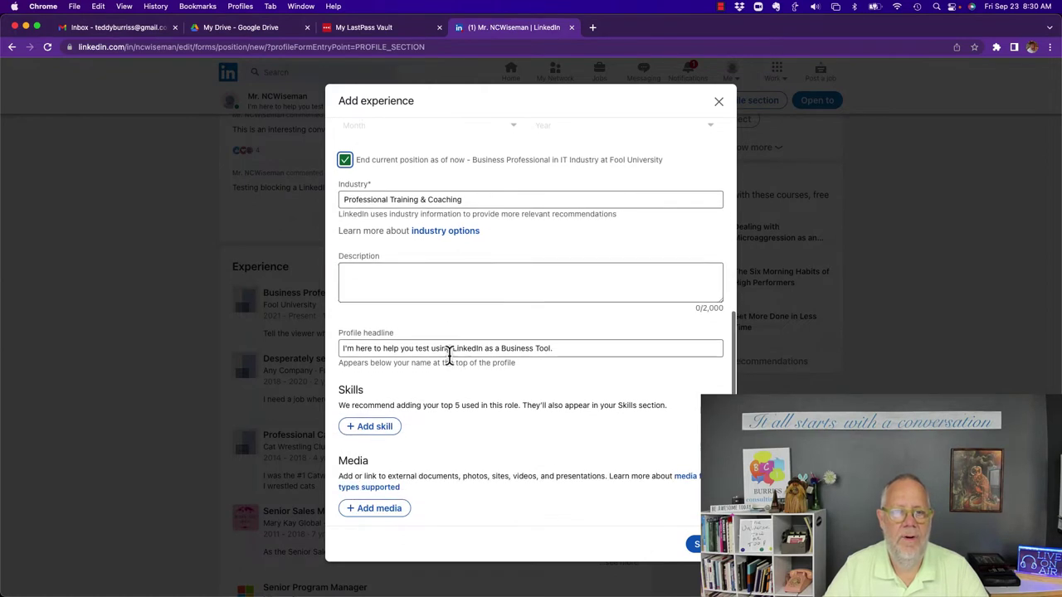
left_click(377, 274)
type("I am responsible for the highest qualit")
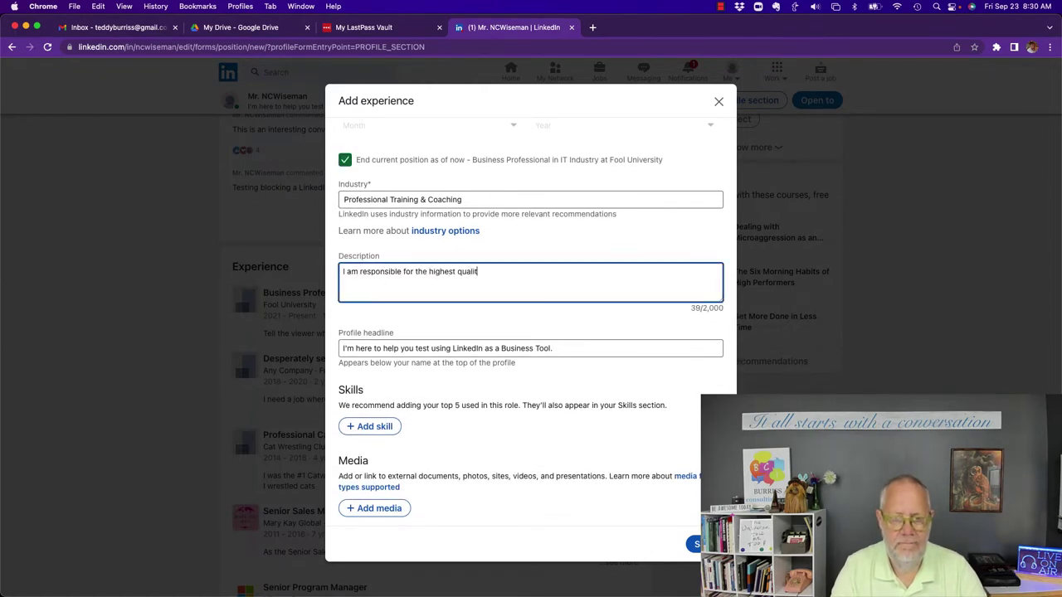
type("y dust bunny removal processes that serve our clients and insure th")
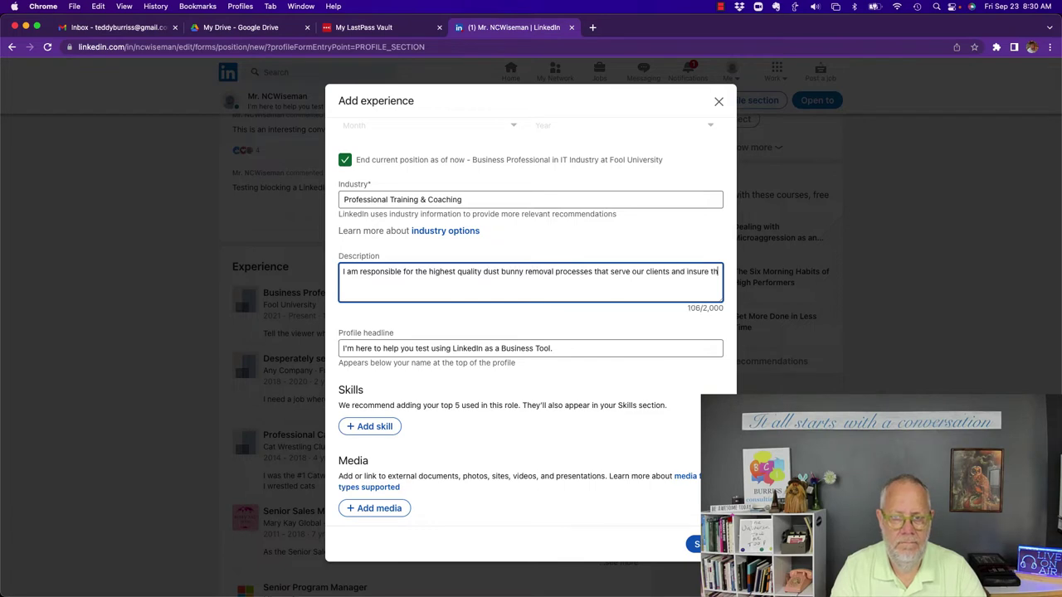
type("eir homes and offices are dustbunny free.")
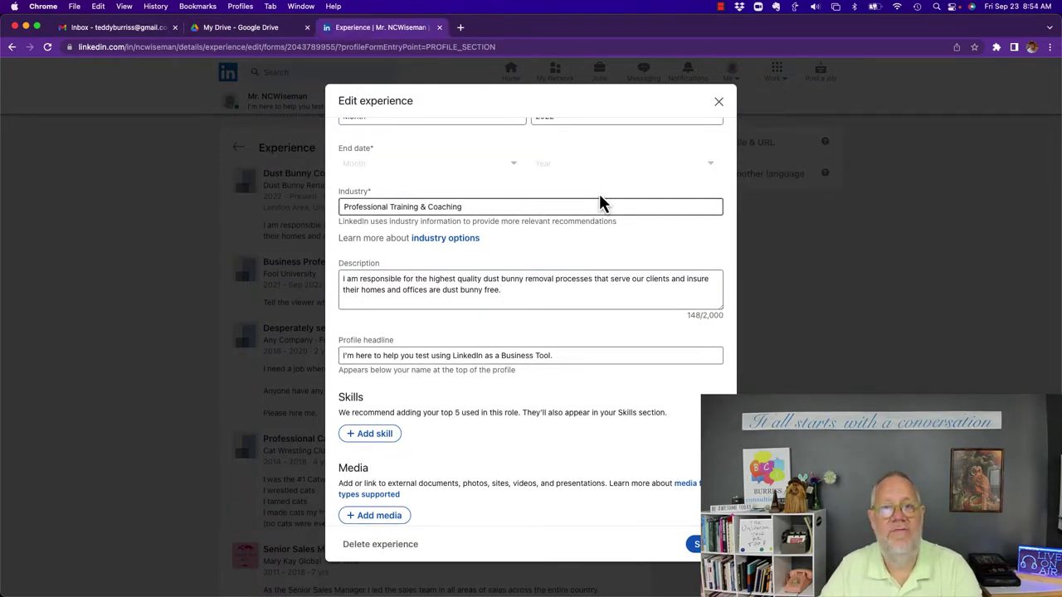
Step: Turn on network notification for the new position and continue to sharing it as a post
scroll(600, 204, "up", 5)
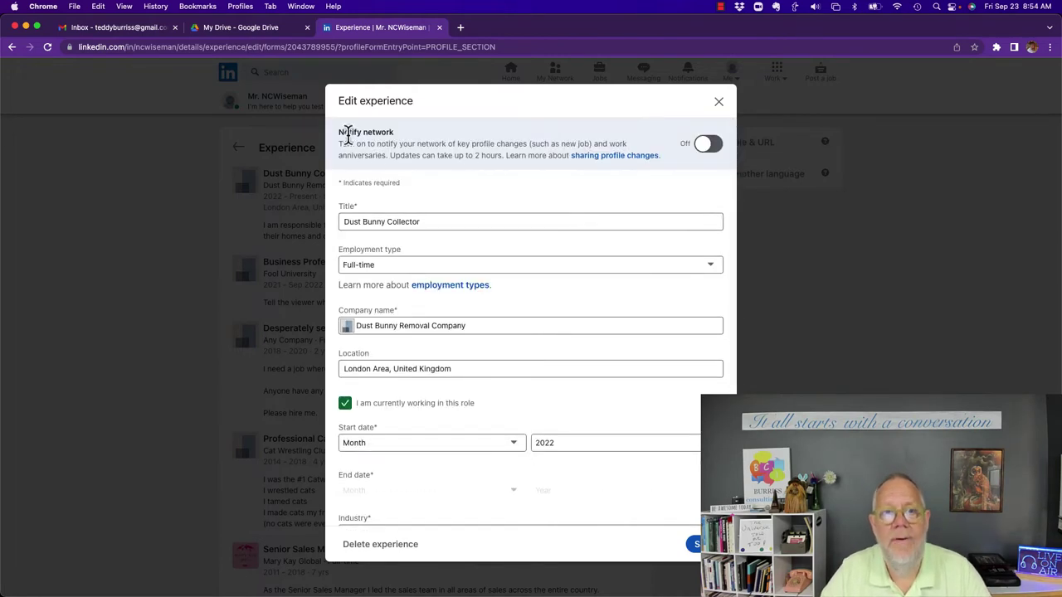
left_click(705, 146)
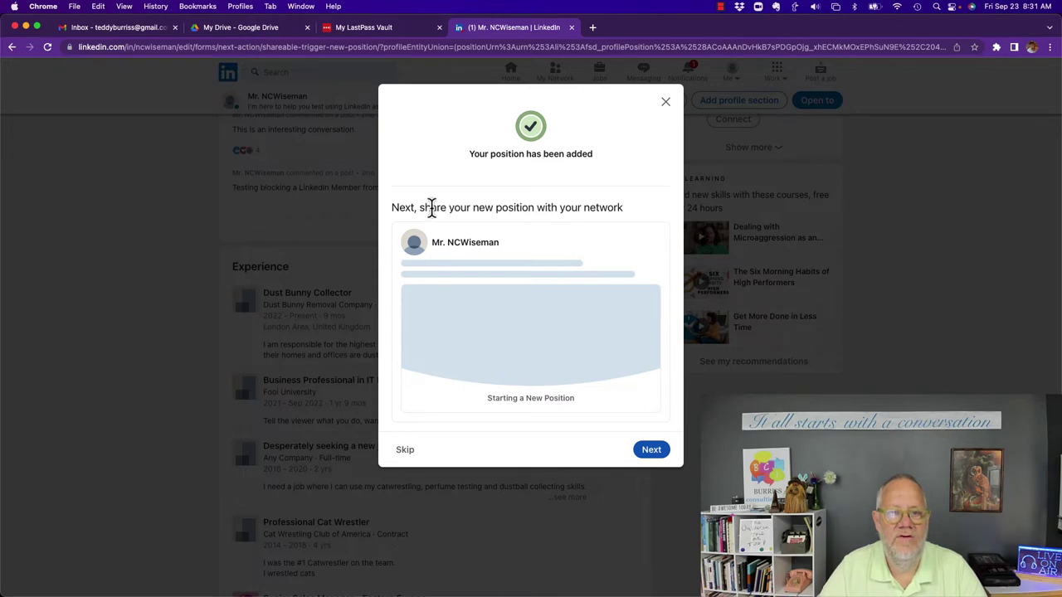
left_click_drag(431, 207, 620, 208)
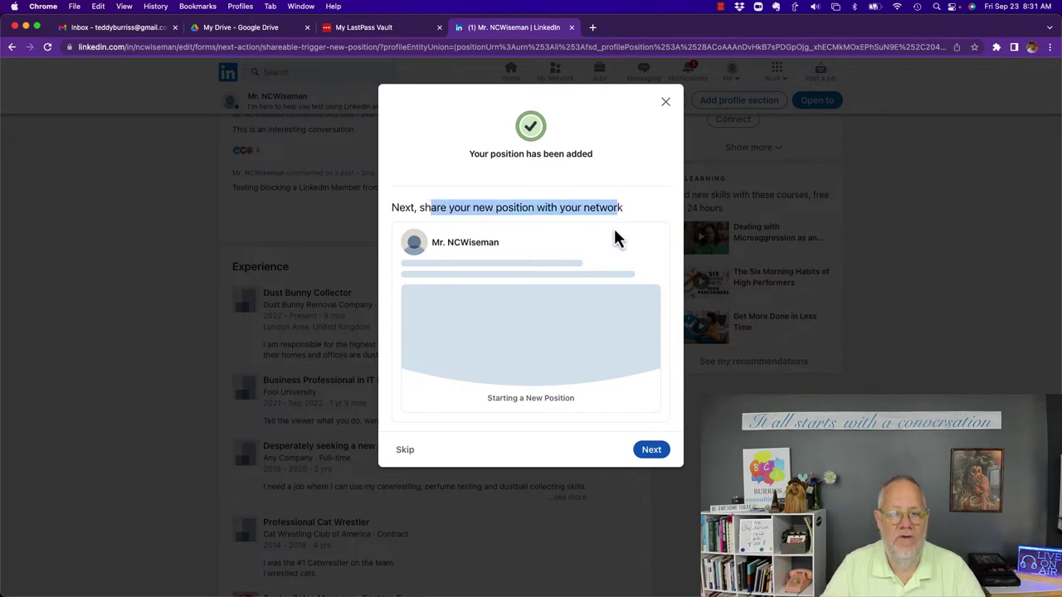
left_click(651, 455)
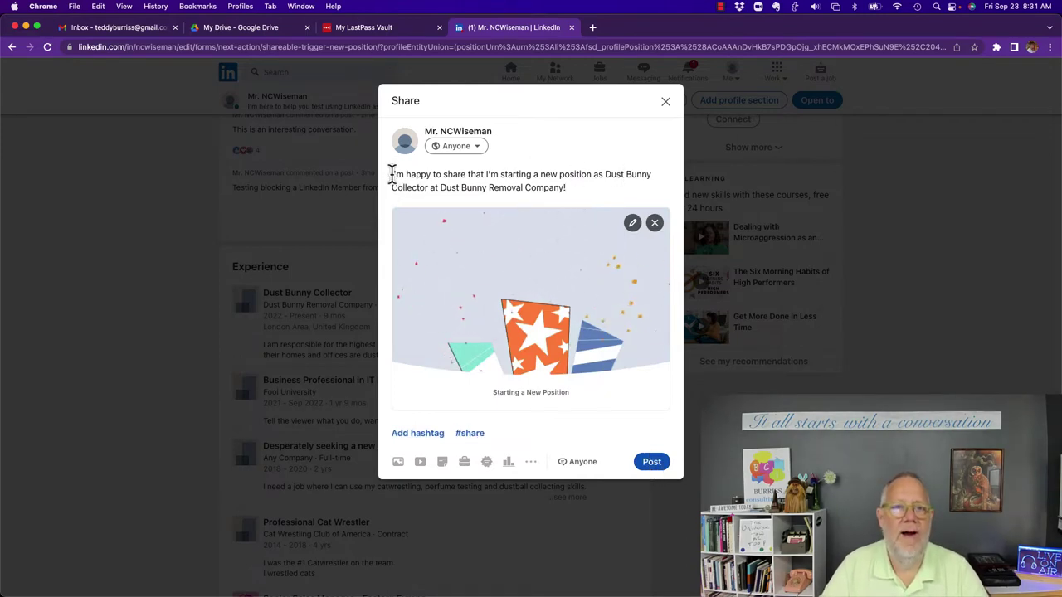
Step: Replace the suggested post text with a paragraph about joining the Dust Bunny Removal Company as a Dust Bunny Collector being a dream come true
key("super+a")
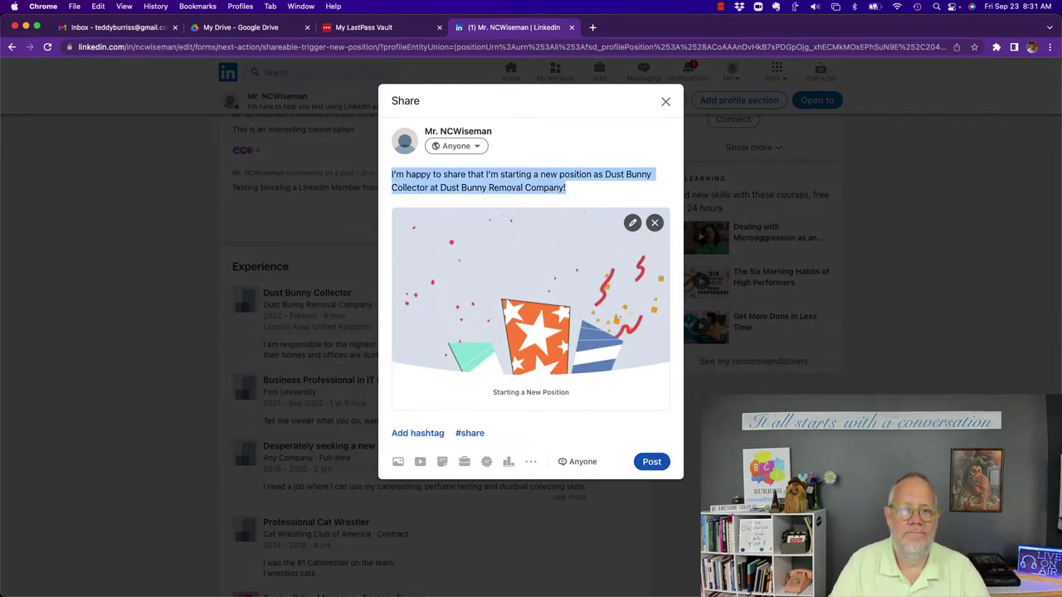
type("Joinin")
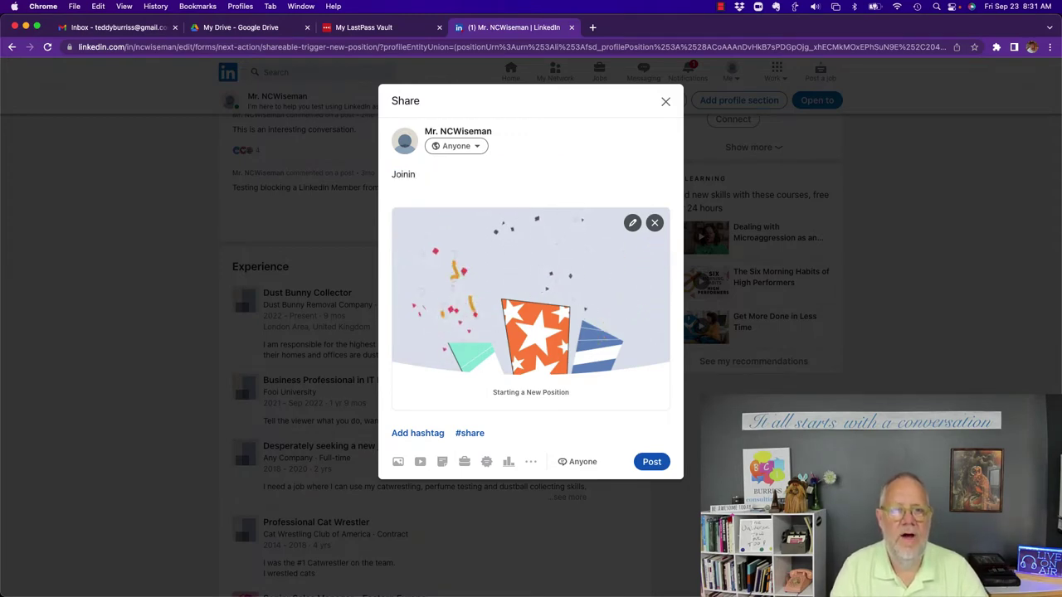
type("ing the Dust Bunny Removal Company as a Dust ")
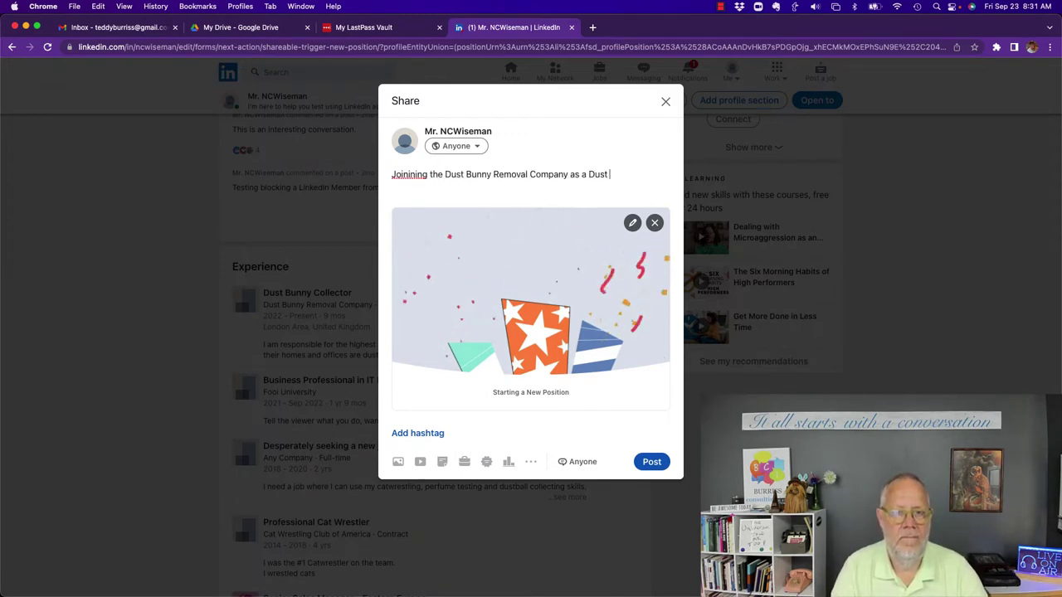
type("Bunny Collector has been a dream of mine for ever. Today I have ma")
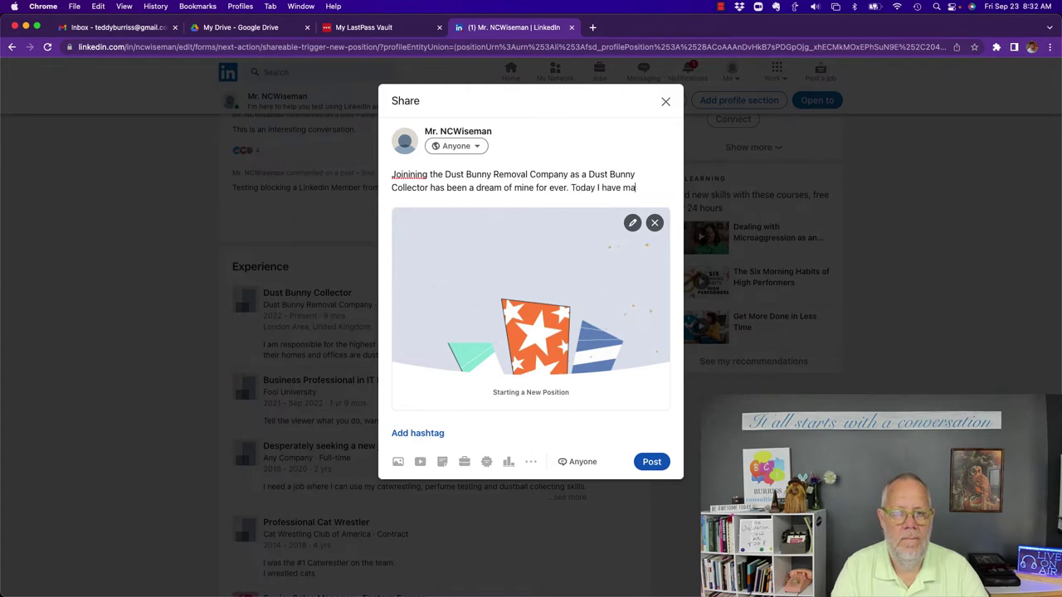
type("de that dream come true.")
Step: Add a second paragraph to the post: "I get to collect Dust Bunnies and set them free in other places around London England."
key("Return")
key("Return")
type("I get to collect Dust Bunn")
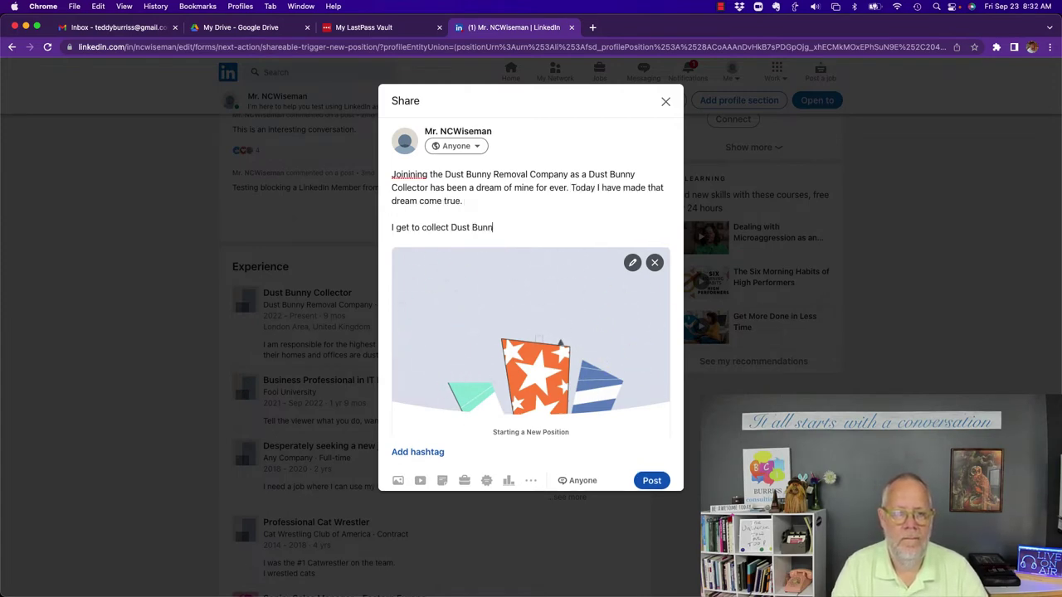
type("ies and set them free in other places around London England.")
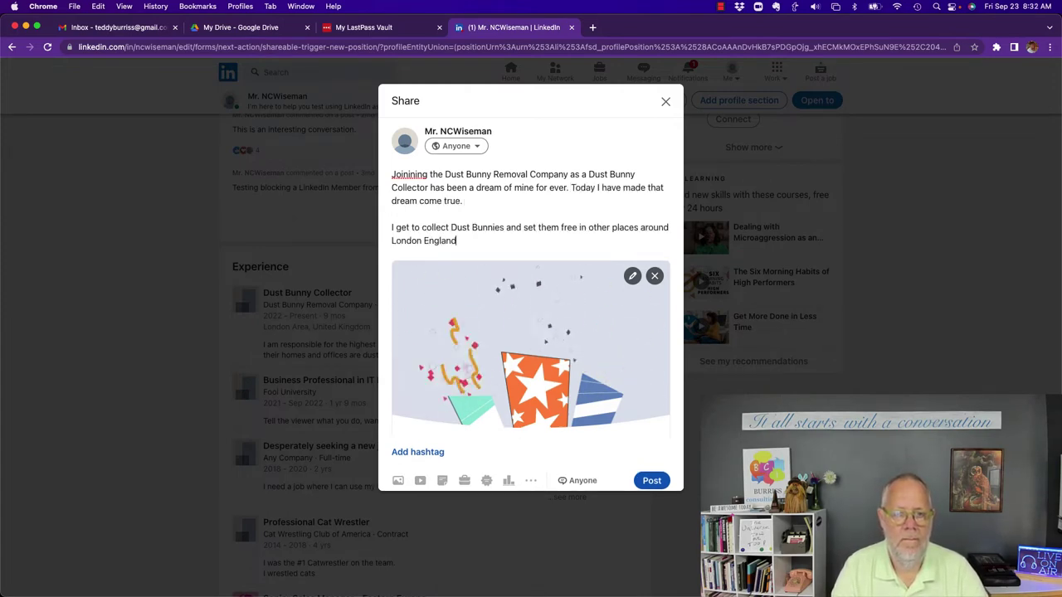
Step: Add a closing paragraph inviting people with Dust Bunnies in their home or office to call, ending "I know how to do it with style."
key("Return")
key("Return")
type("If you have Dust Bunnies and you want them collected and remo")
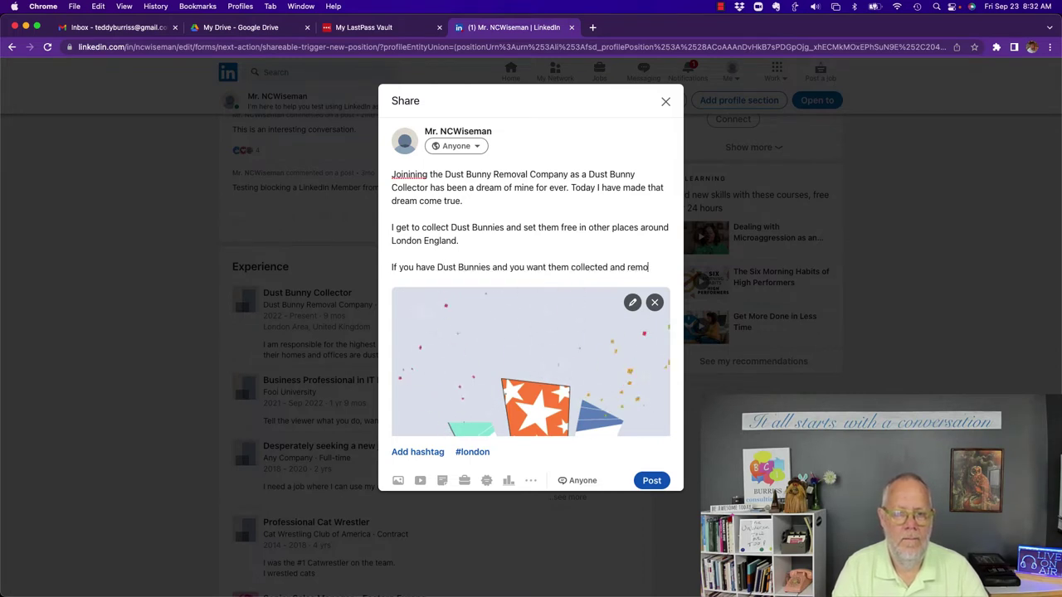
type("ved from y our home or office, give me a call. I know how to do it with style.")
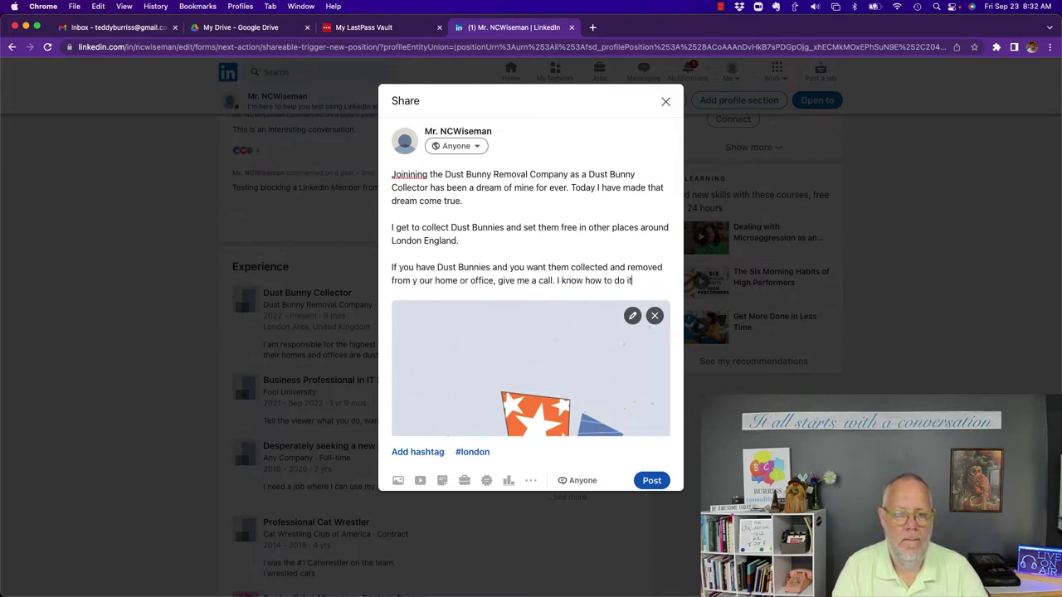
Step: Correct the misspelled first word of the post to "Joining" and highlight the post text for review
double_click(410, 176)
type("Joining")
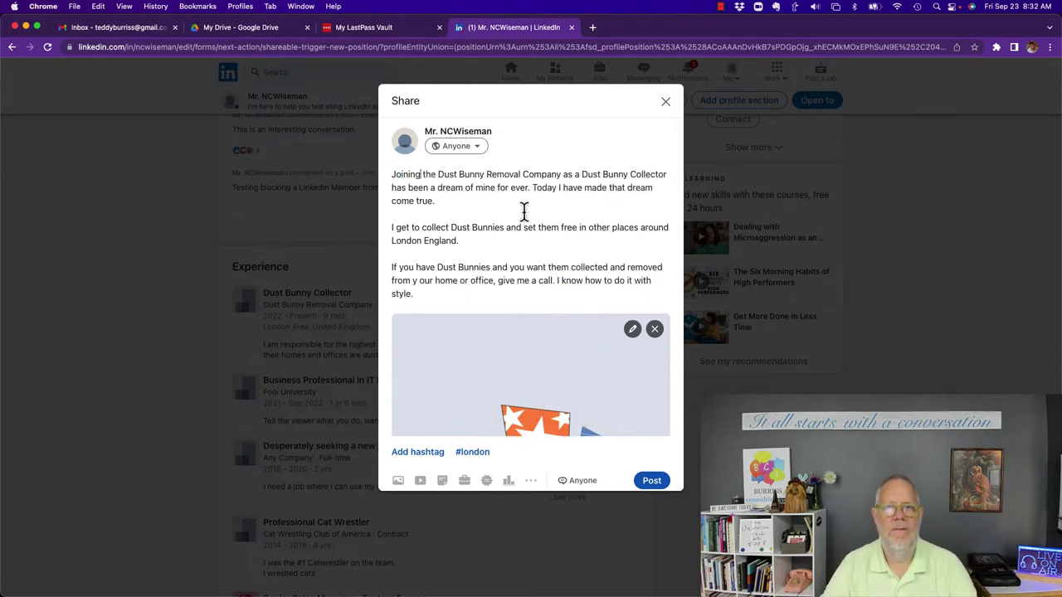
left_click_drag(458, 176, 552, 298)
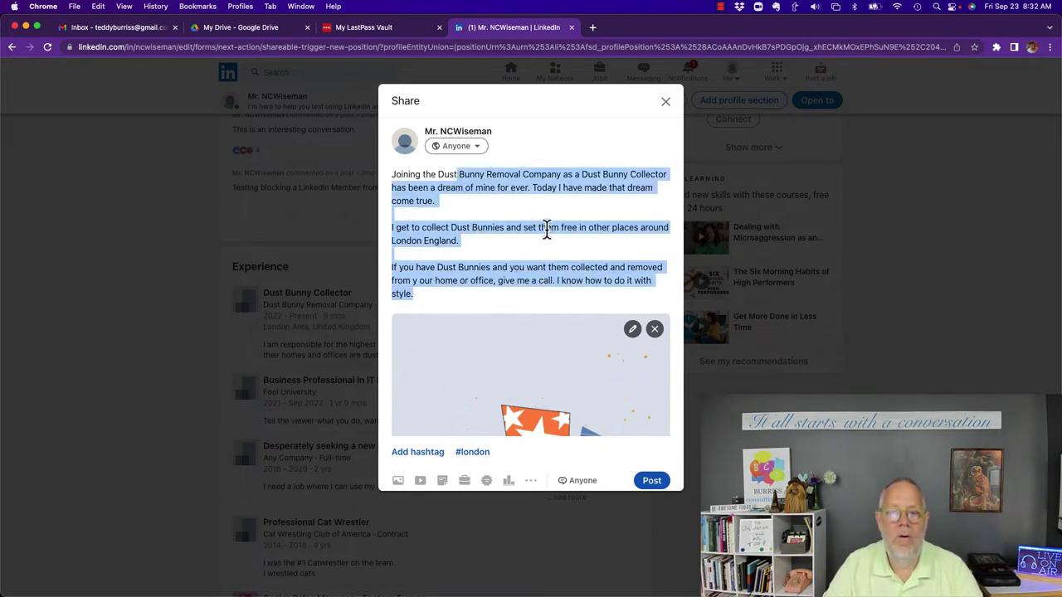
Step: Add the hashtags #DustBunny #NewJob #Celebrating on a new line below the post's closing paragraph
scroll(515, 366, "down", 2)
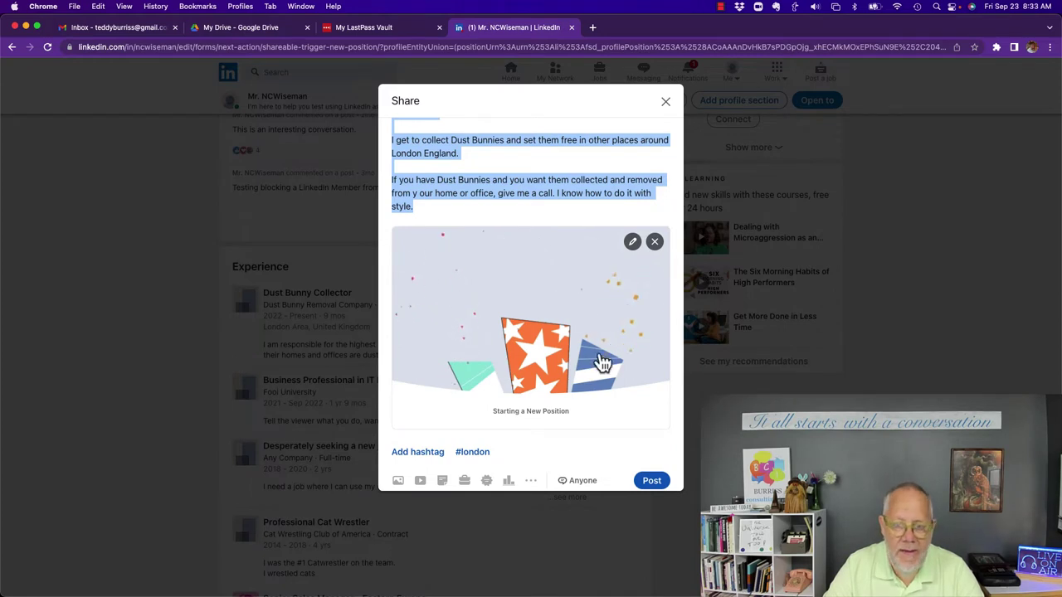
left_click(426, 210)
key("Return")
type("#")
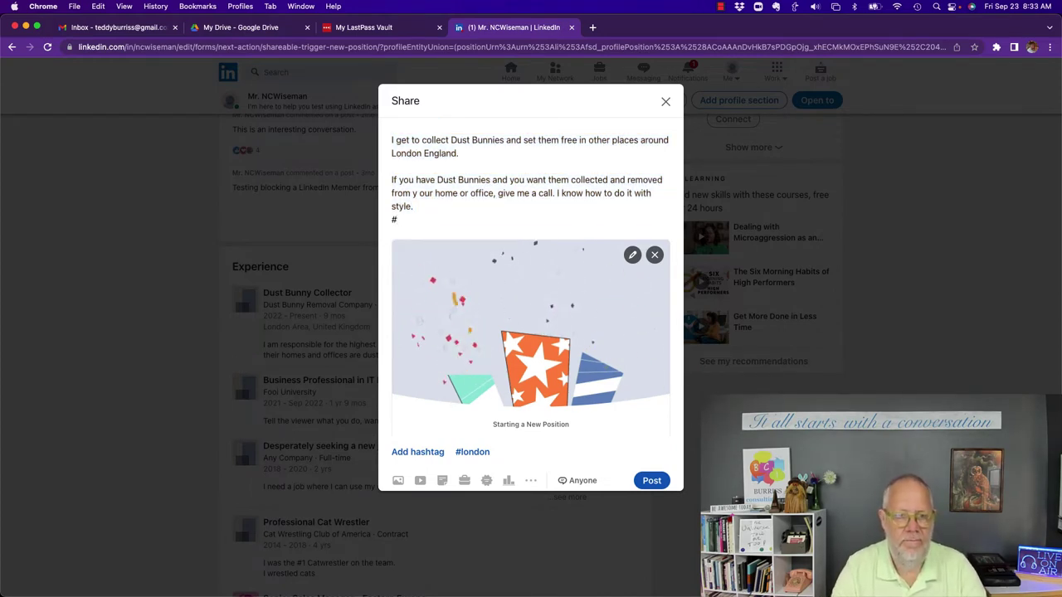
type("DustBunny #JOb")
key("BackSpace")
key("BackSpace")
key("BackSpace")
type("NewJob #Celebrat")
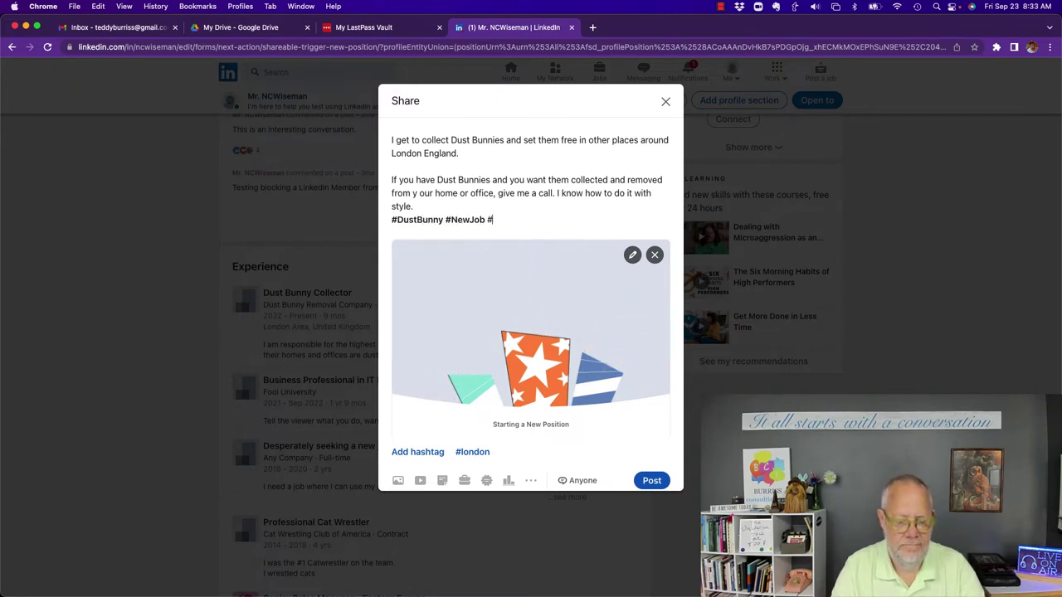
type("ing")
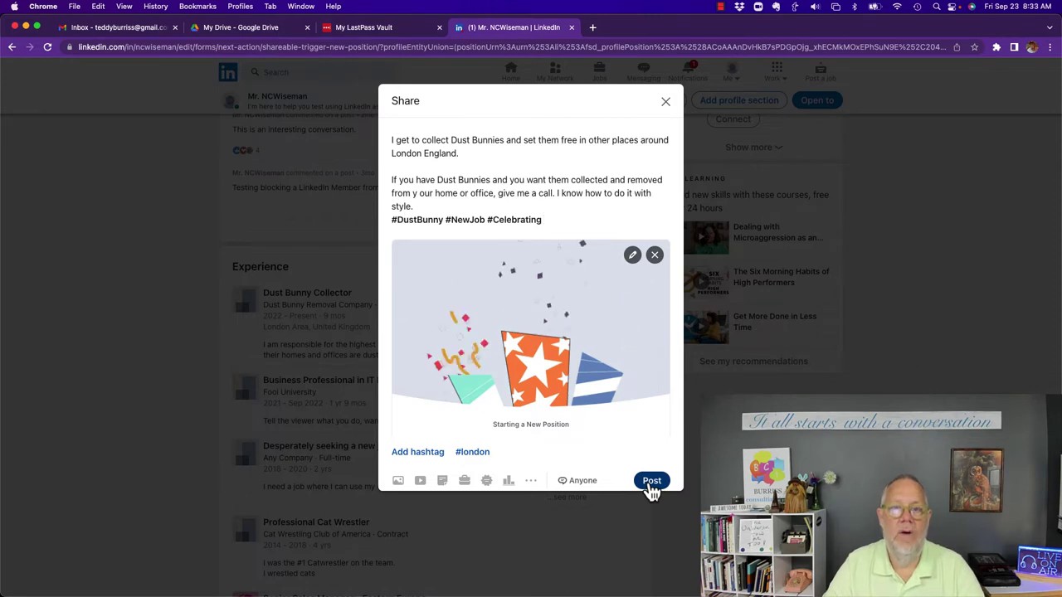
Step: Publish the new-position post, open the published version and highlight its text for review
left_click(651, 483)
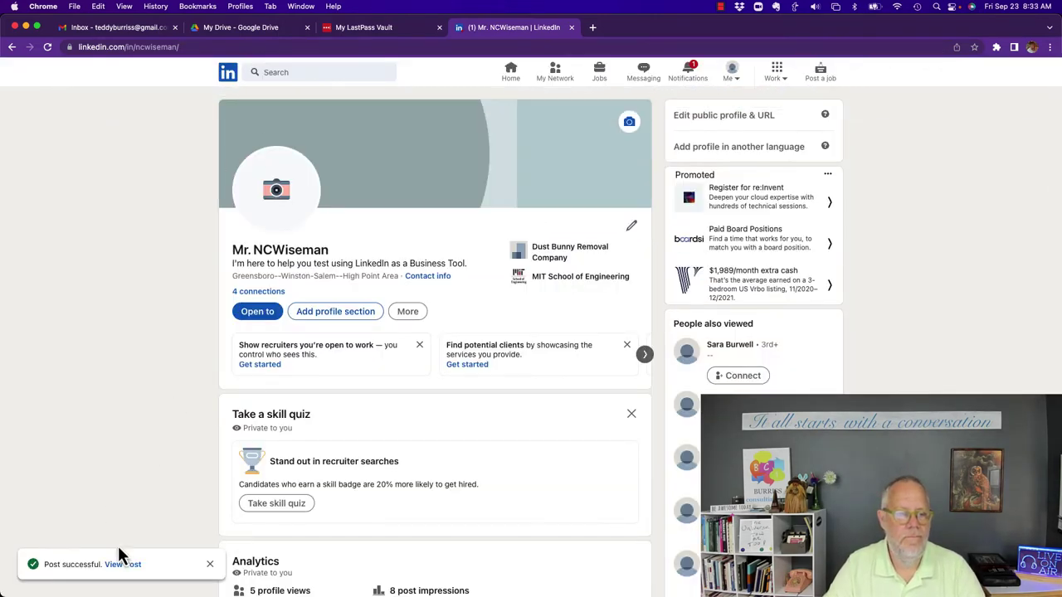
left_click(122, 566)
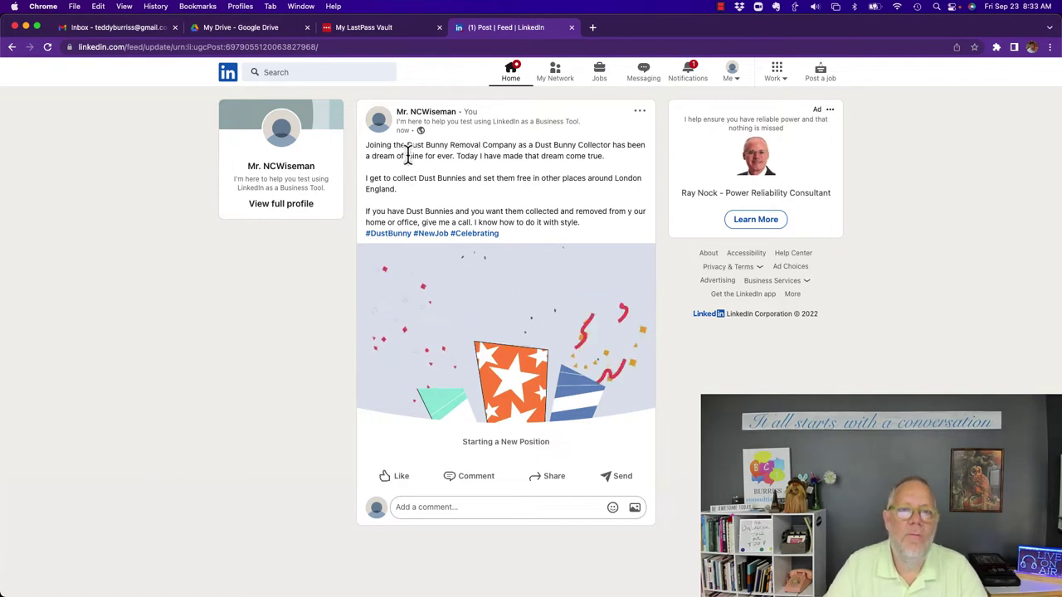
left_click_drag(406, 141, 547, 248)
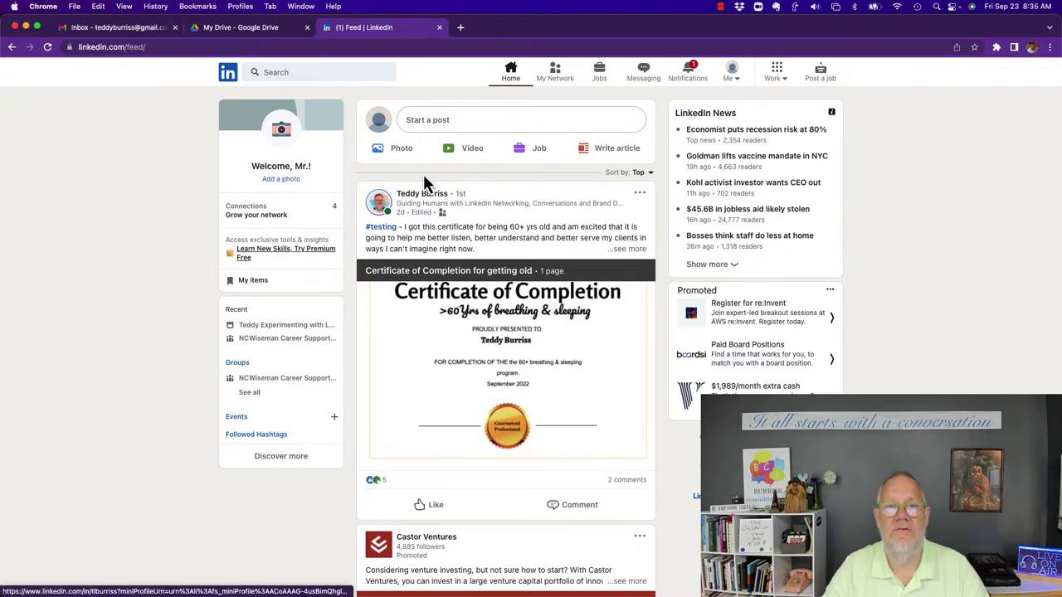
Step: Start a new feed post: "Today I started a new Job. I am now the Senior Dust Bunny Collector for Dust Bunny Removal Company in London England."
left_click(450, 121)
type("Today I started a new J")
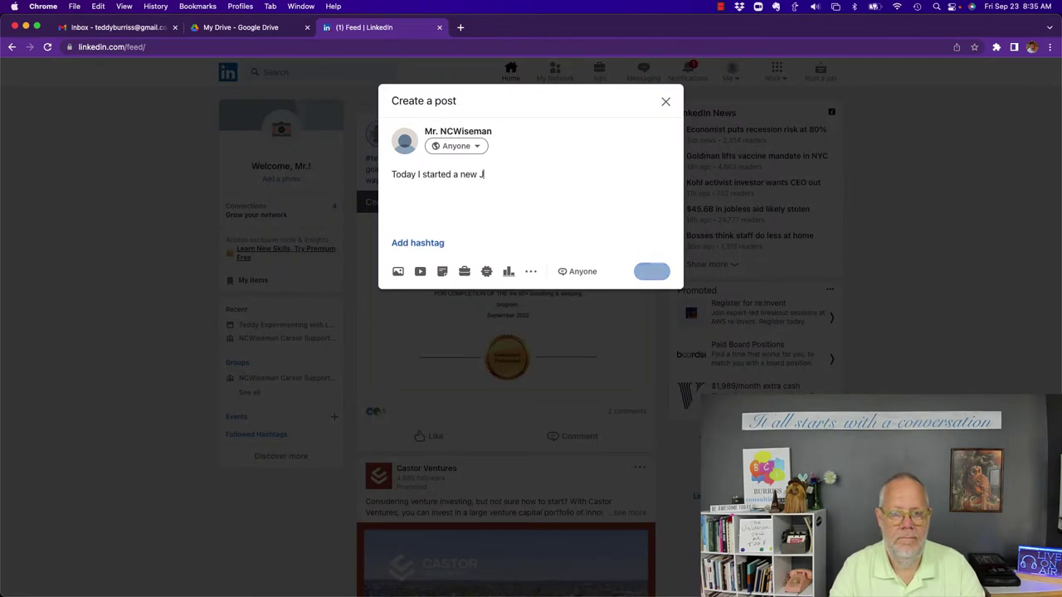
type("ob. I am now the Senior Dust Bunny Collector for D")
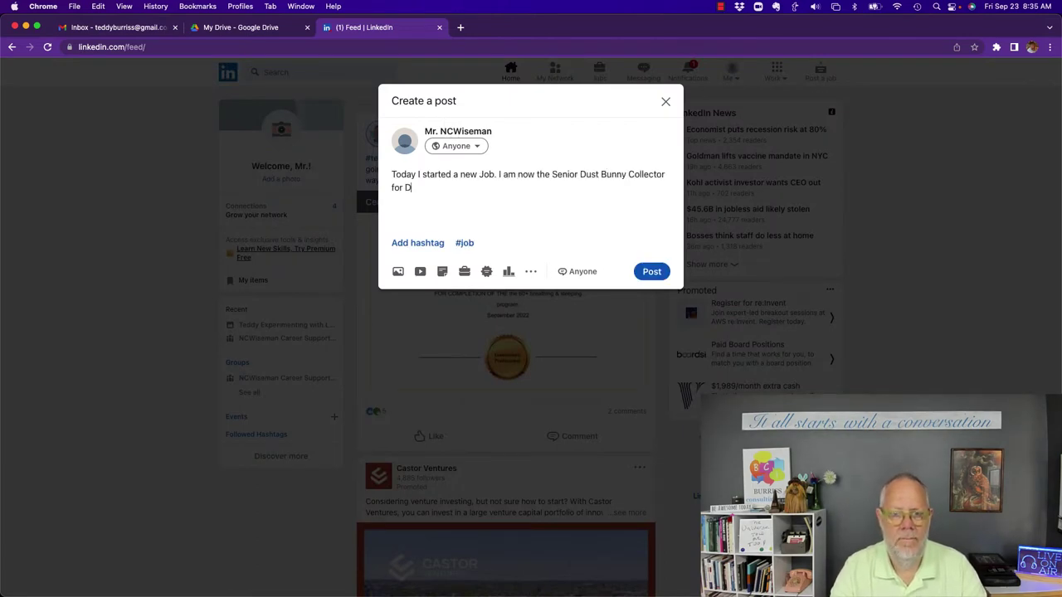
type("ust Bunny Removal Company in London Eng")
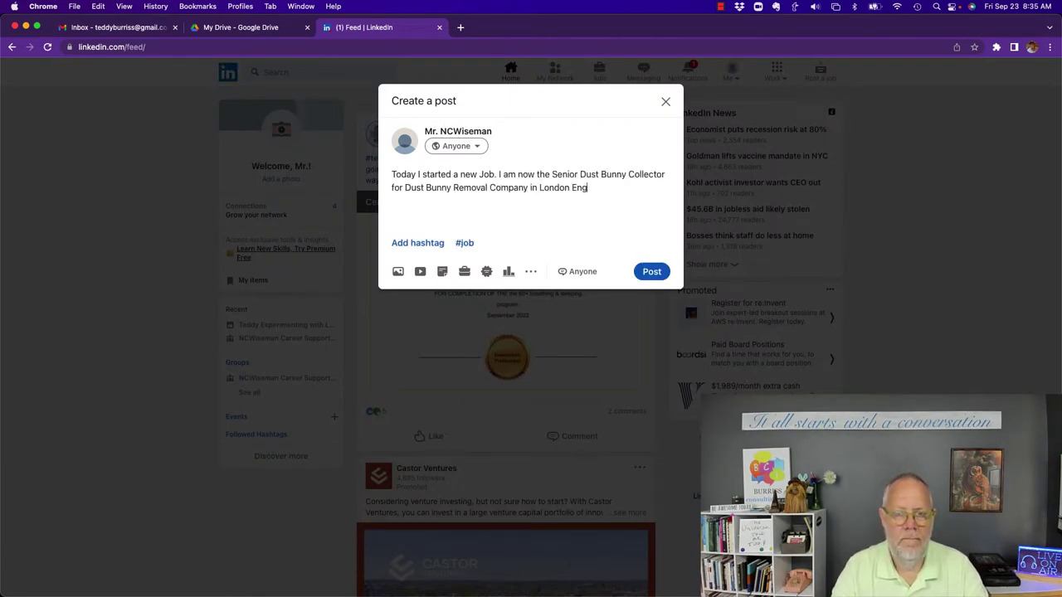
type("land.")
Step: Add a second paragraph: "My role is to collect Dust Bunnies for our customers and move them to other locations."
key("Return")
key("Return")
type("My role is to collect Dust Bunnies for our cus")
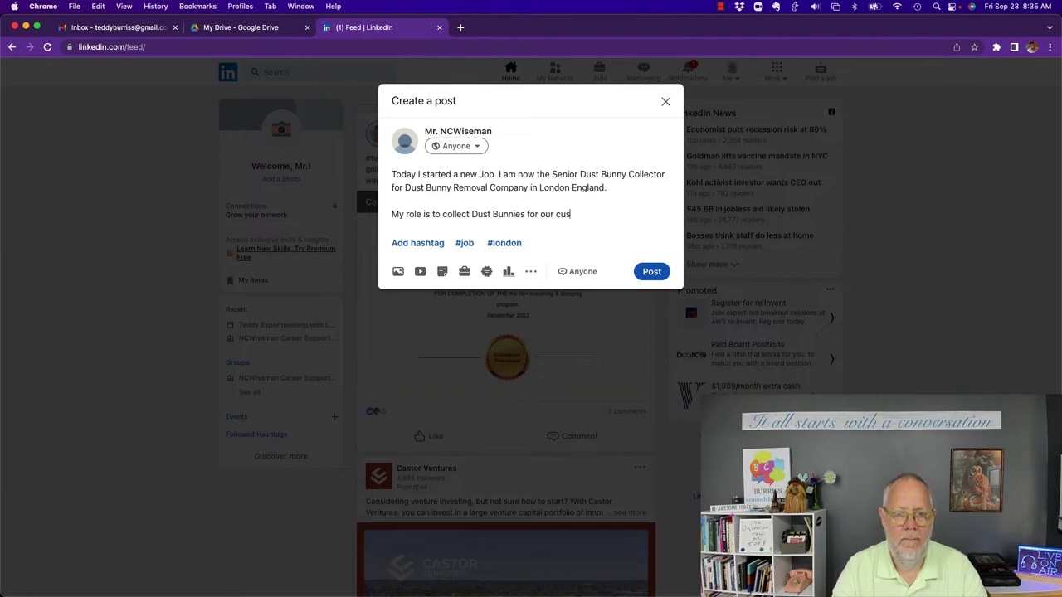
type("tomers and move them to other location")
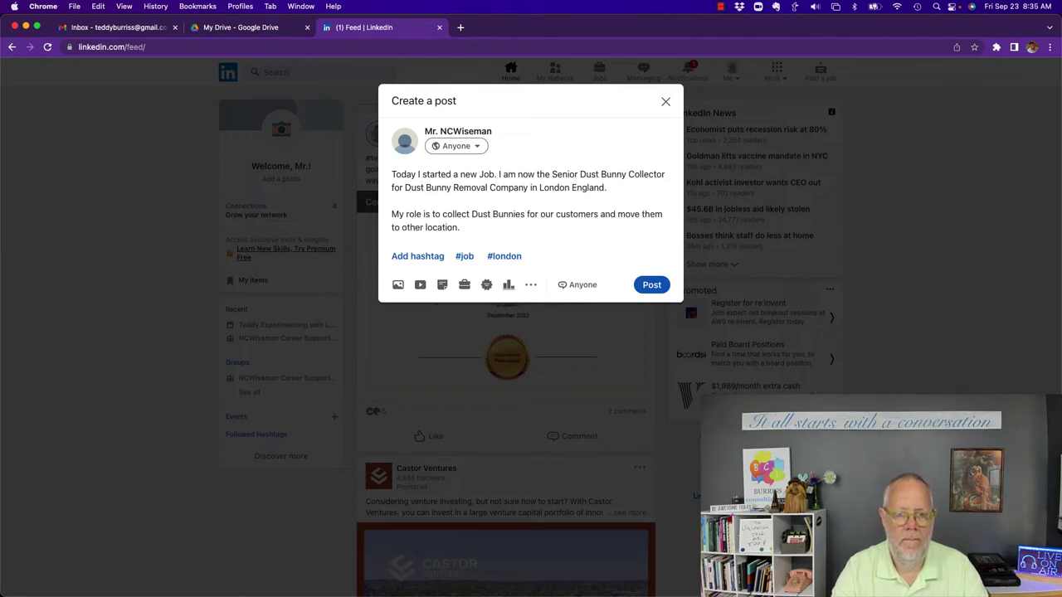
type("s.")
Step: Add a third paragraph: "We use state of the art tools and equipment and are very serious about our jobs."
key("Return")
key("Return")
type("We use state of the art tools and equipment")
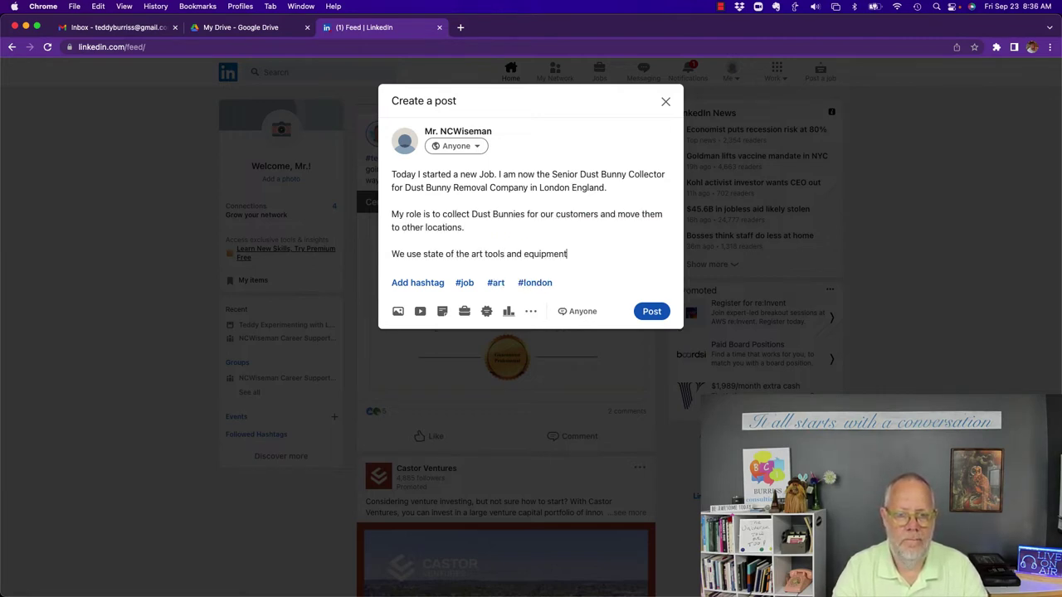
type(" and are very serious about our jobs.")
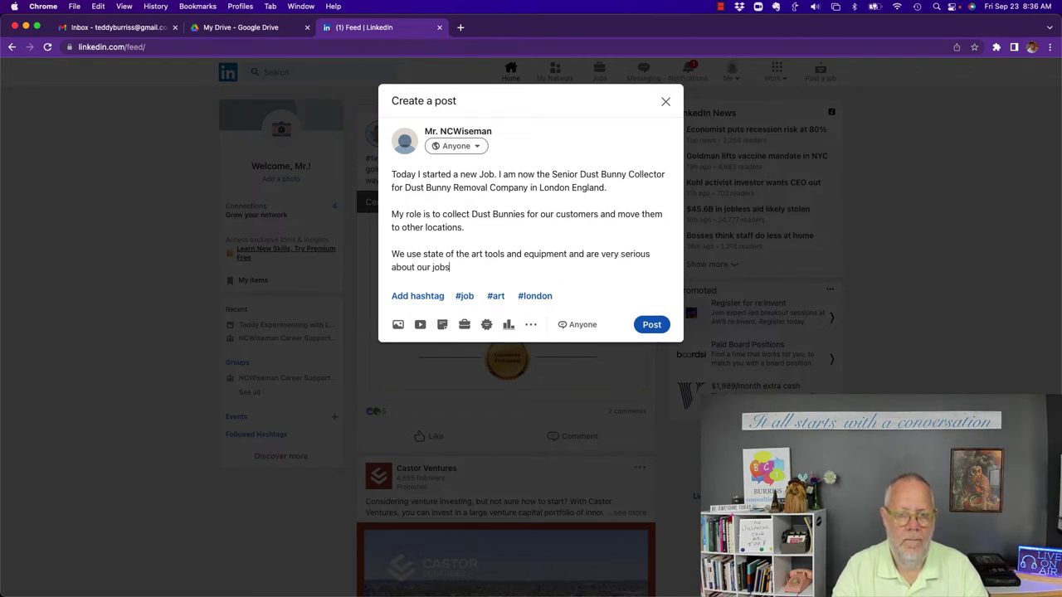
Step: Add a paragraph: "No Dust Bunnies have ever been injured as we do our job and they have all been removed safely to other locations."
key("Return")
key("Return")
type("No Dust Bunnies have ever been injured in")
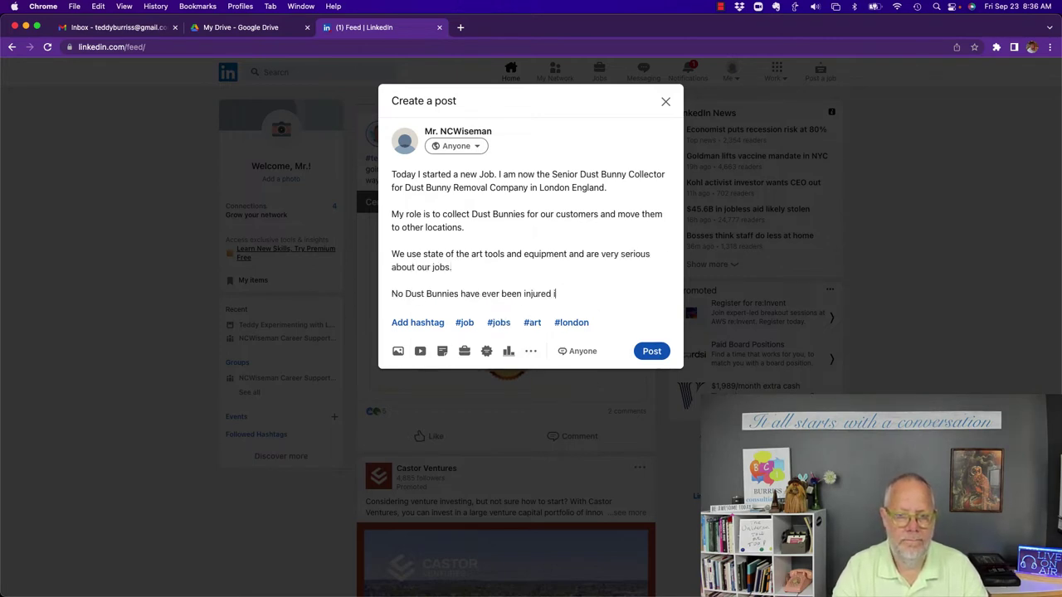
key("BackSpace")
key("BackSpace")
key("BackSpace")
type("as we do our job and they have all bee")
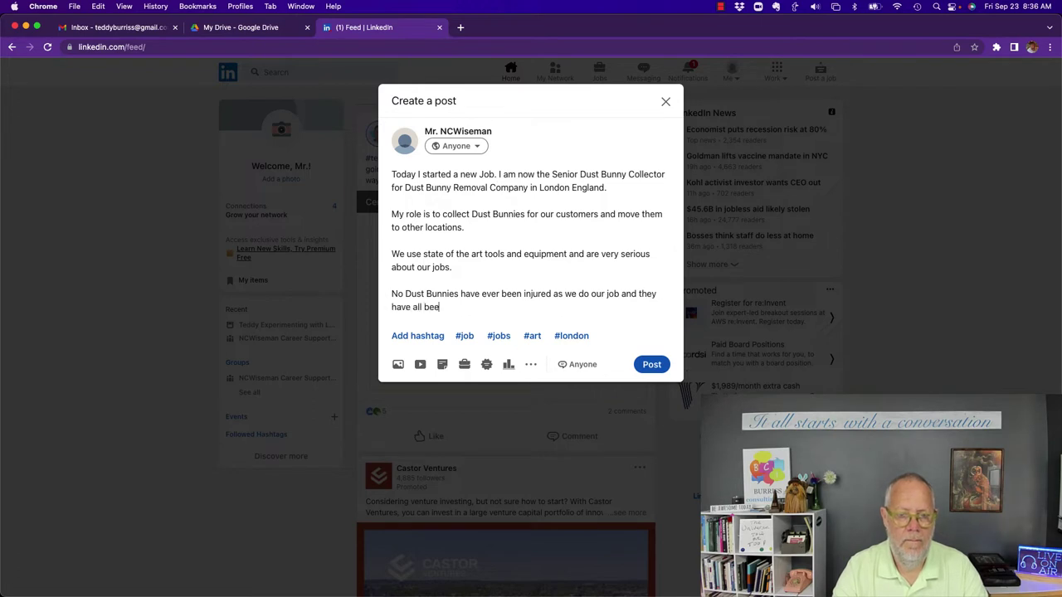
type("n removed safely to other locations.")
Step: Add a closing paragraph: "I hope I can help lots of people who have Dust Bunny issues. I love this work."
key("Return")
key("Return")
type("I hope I can help lots of peop")
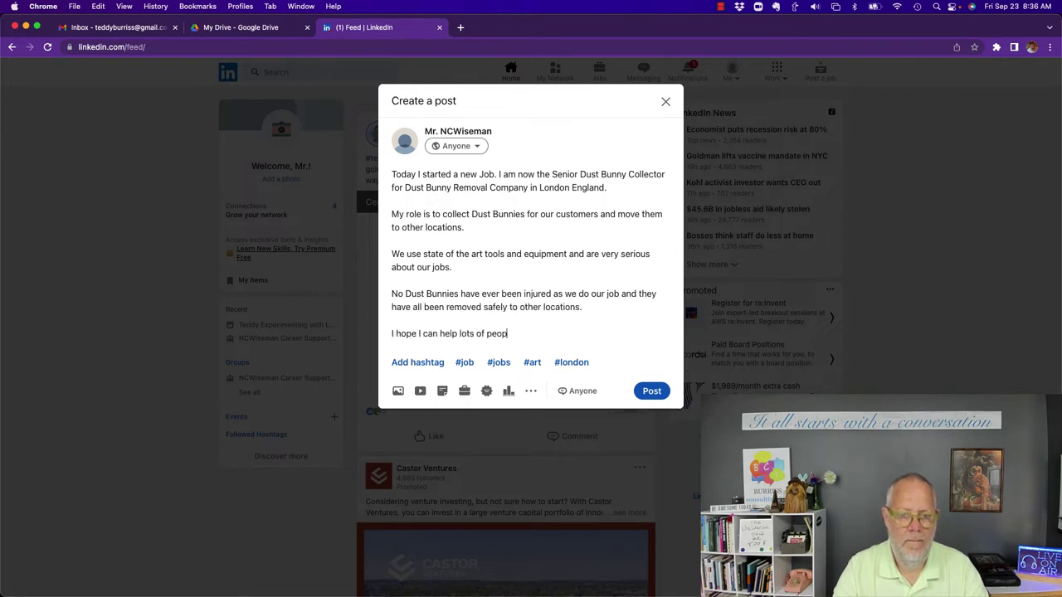
type("le who have Dust Bunny issues. I love this work.")
Step: End the post with the hashtags #DustBunny #Job #Celebrating #Servantsheart, separated from the closing paragraph by a blank line
key("Return")
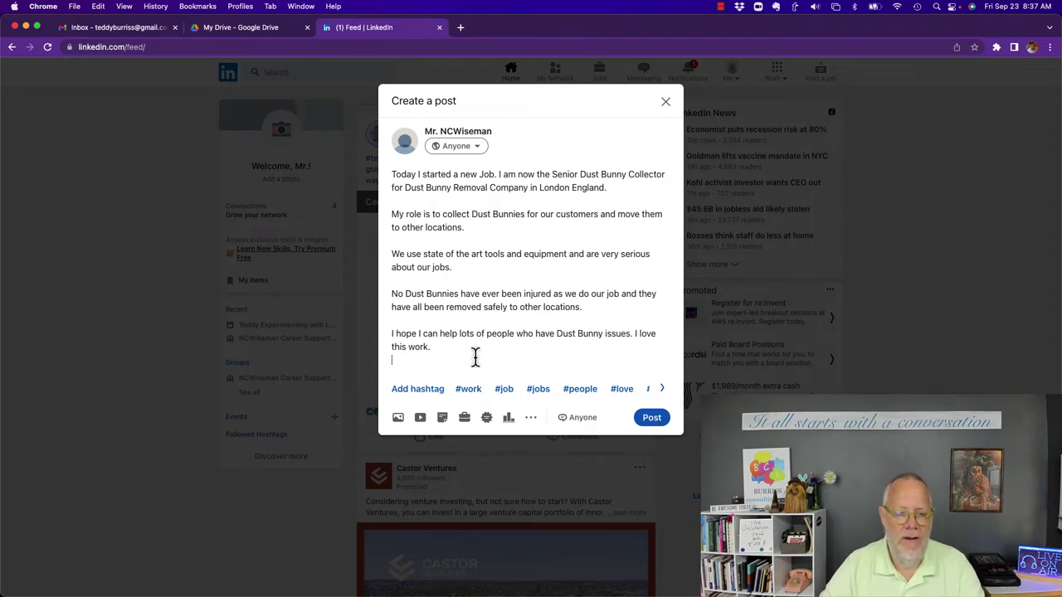
key("Return")
type("#Dust")
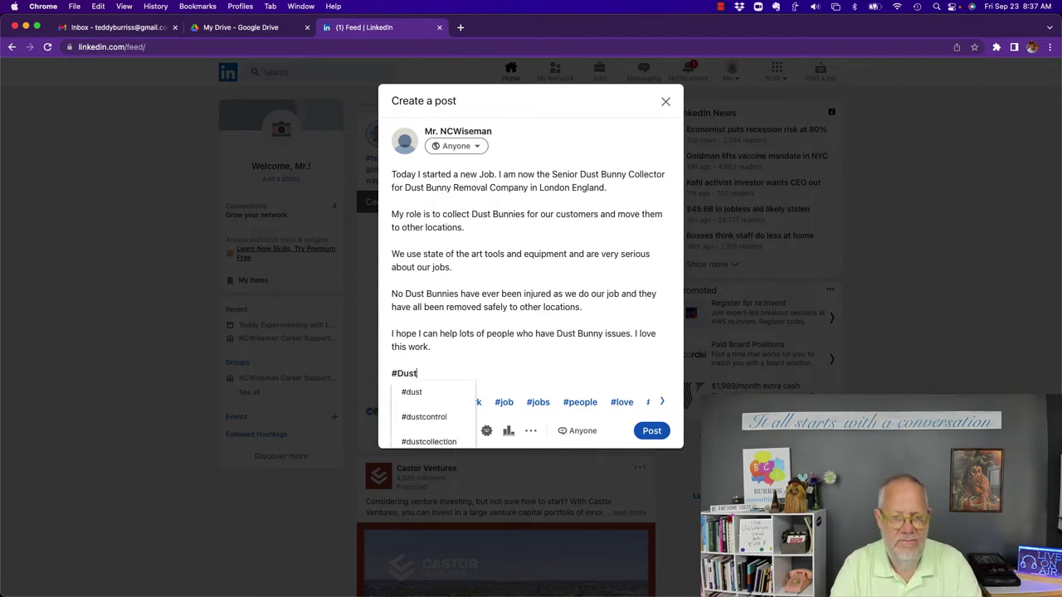
type("Bunny #JOb")
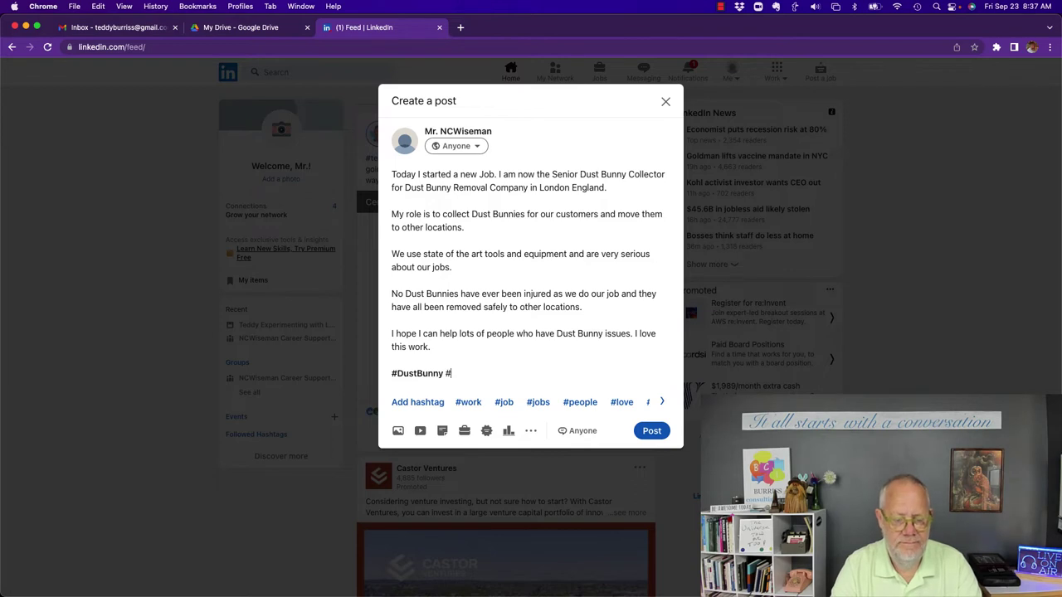
key("BackSpace")
key("BackSpace")
type("ob ")
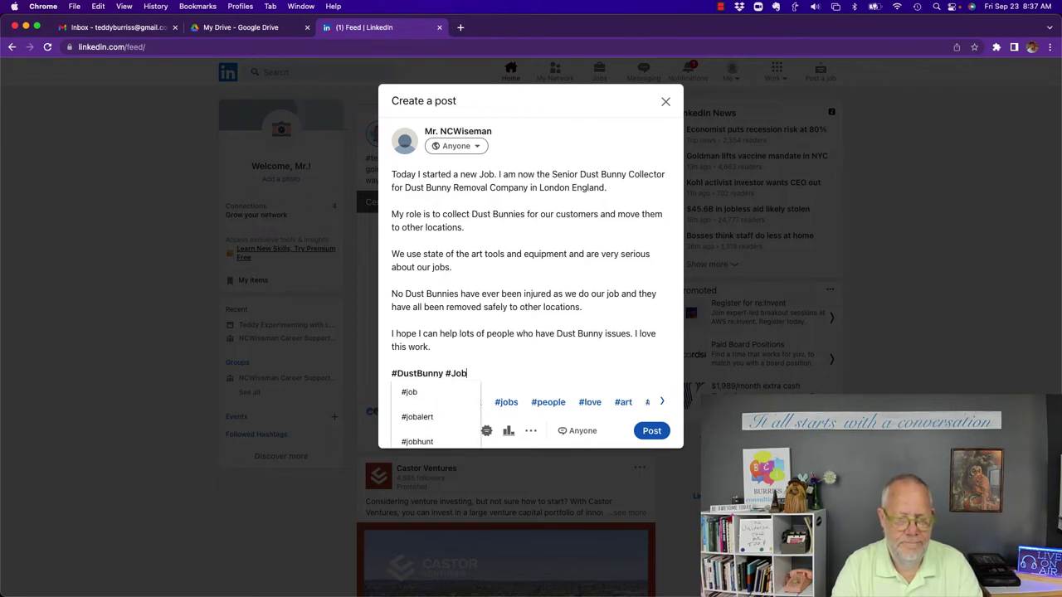
type("#Celeb")
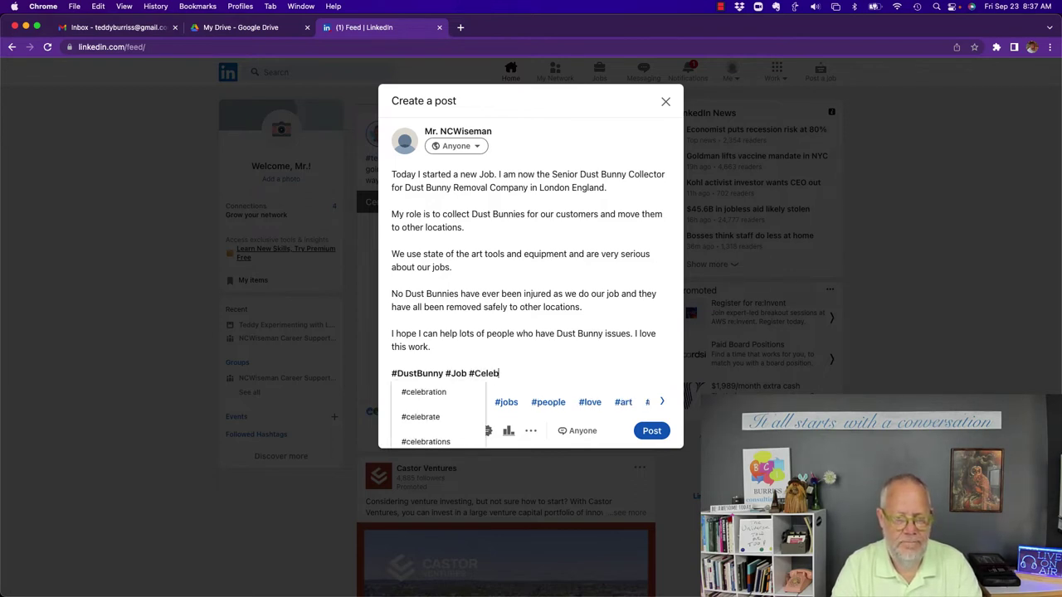
type("rating #")
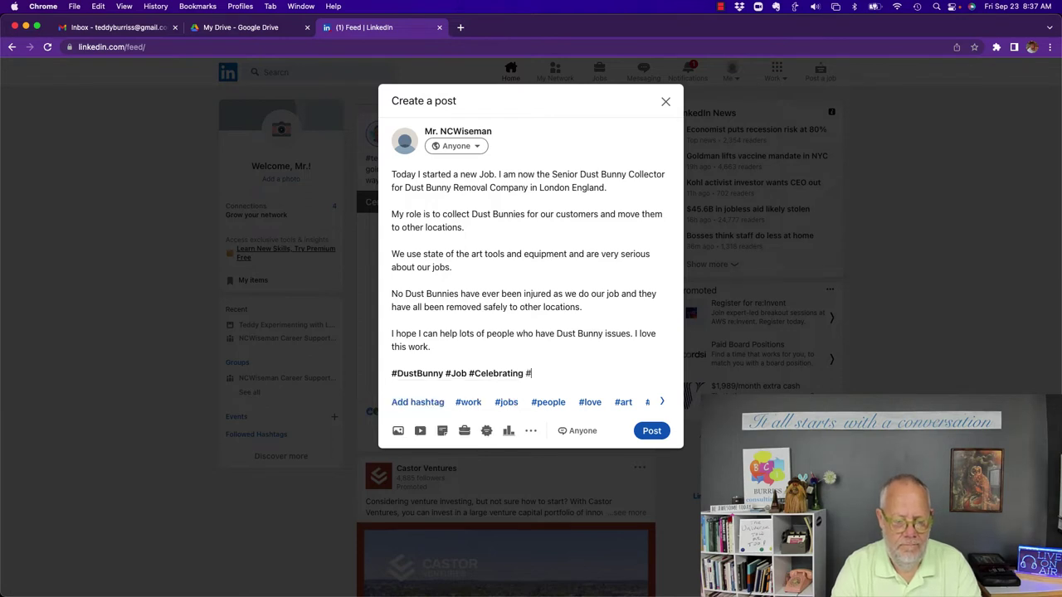
type("Servants")
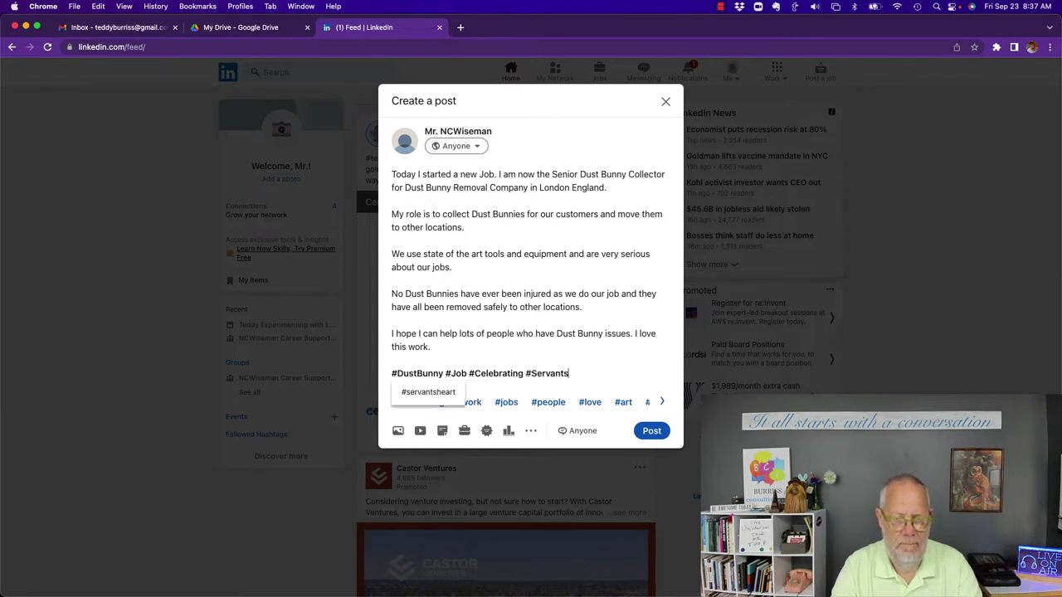
type("heart")
Step: Publish the new job announcement and expand its full text in the feed
left_click(649, 430)
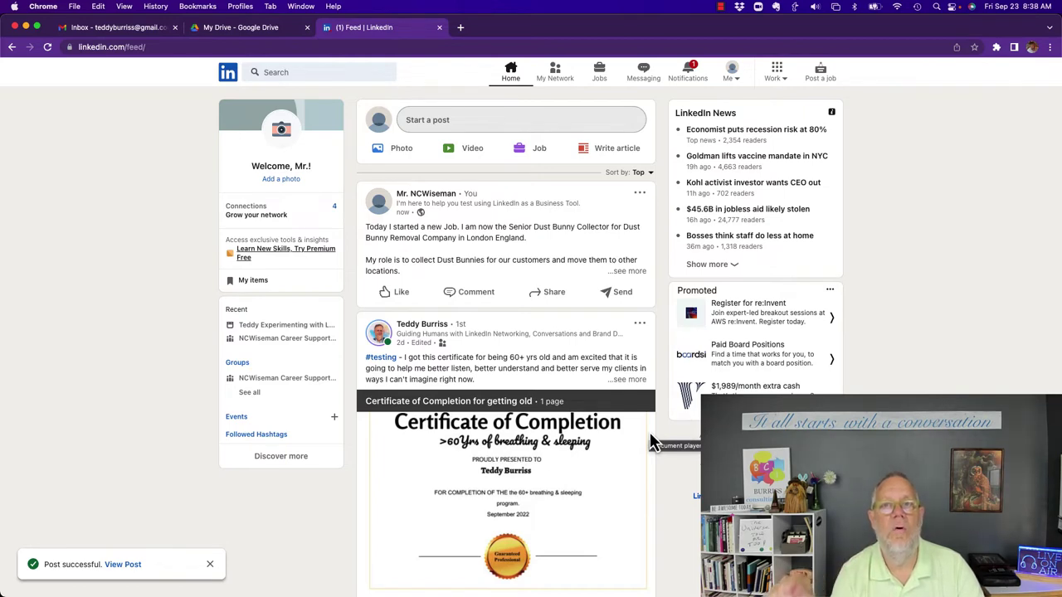
left_click(629, 271)
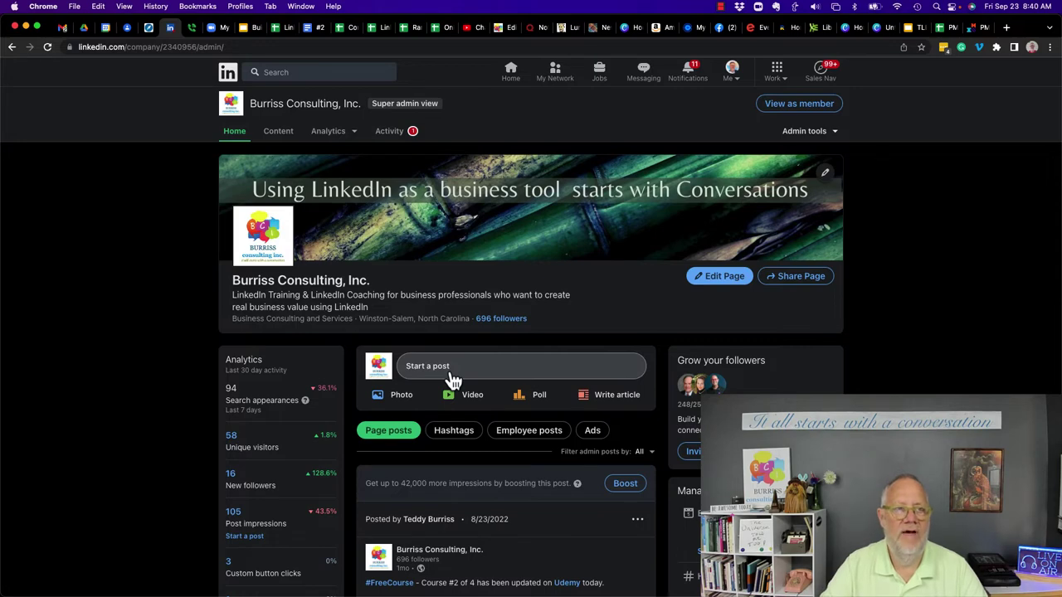
Step: Start a post on the Burriss Consulting, Inc. company page and attach the photo ncwiseguy-circle.jpg
left_click(434, 371)
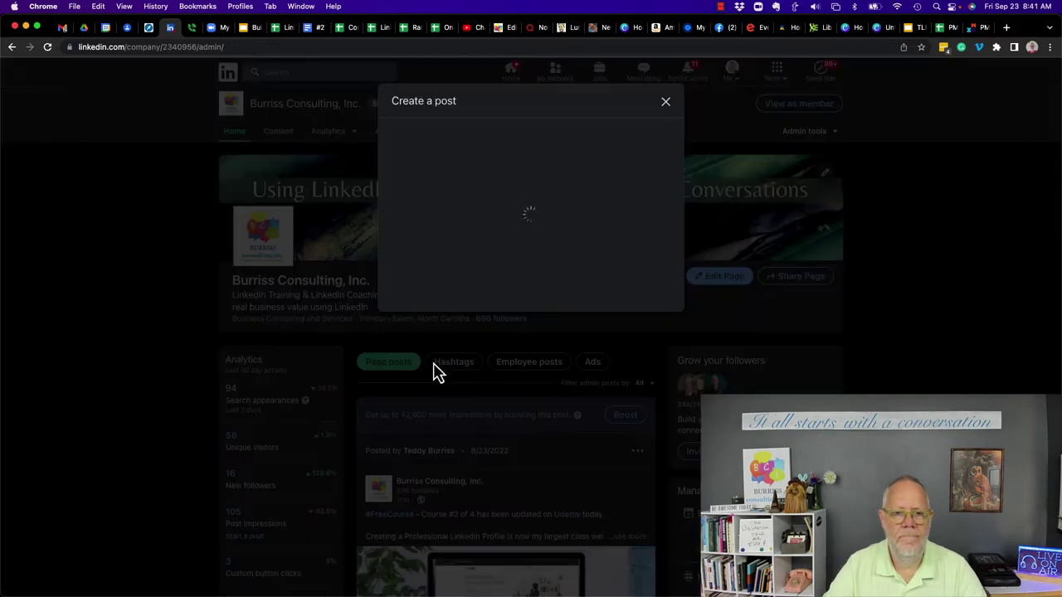
left_click(398, 273)
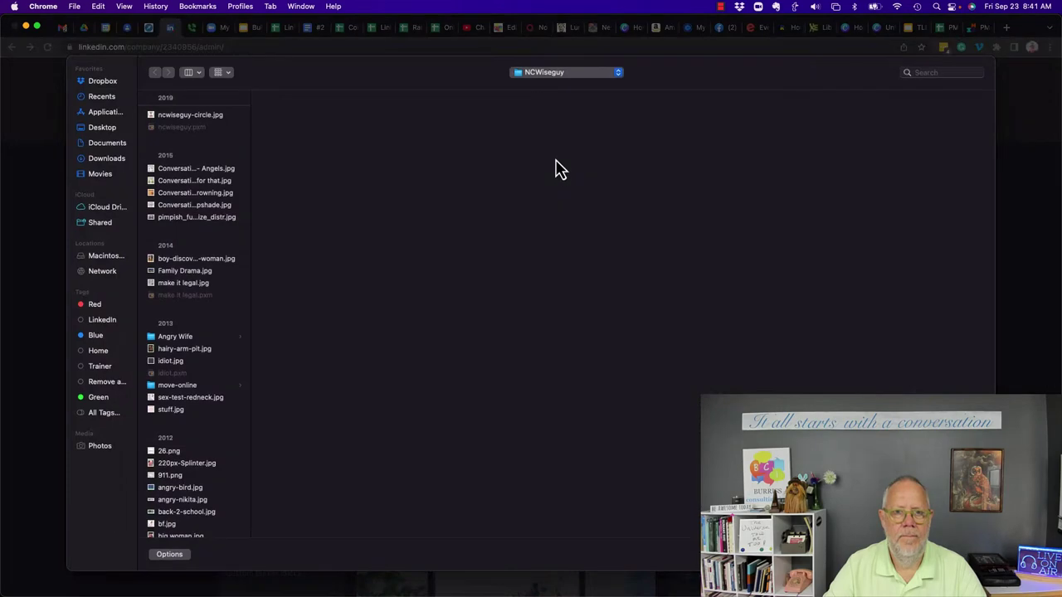
double_click(190, 116)
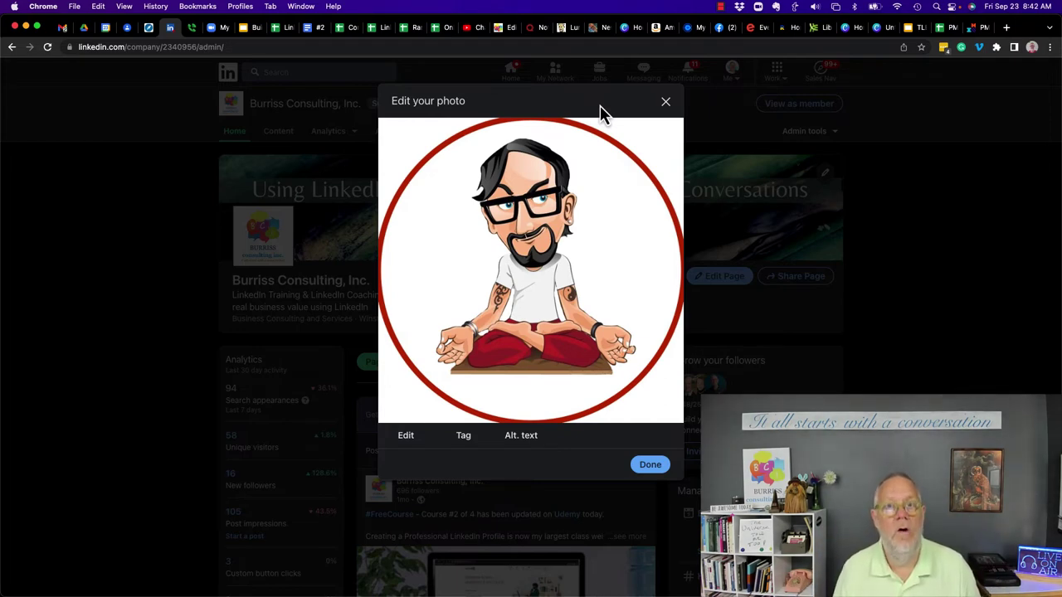
Step: Save alt text for the photo saying the pictured member is working at Dust Bunny Removal Company in his new job
left_click(519, 448)
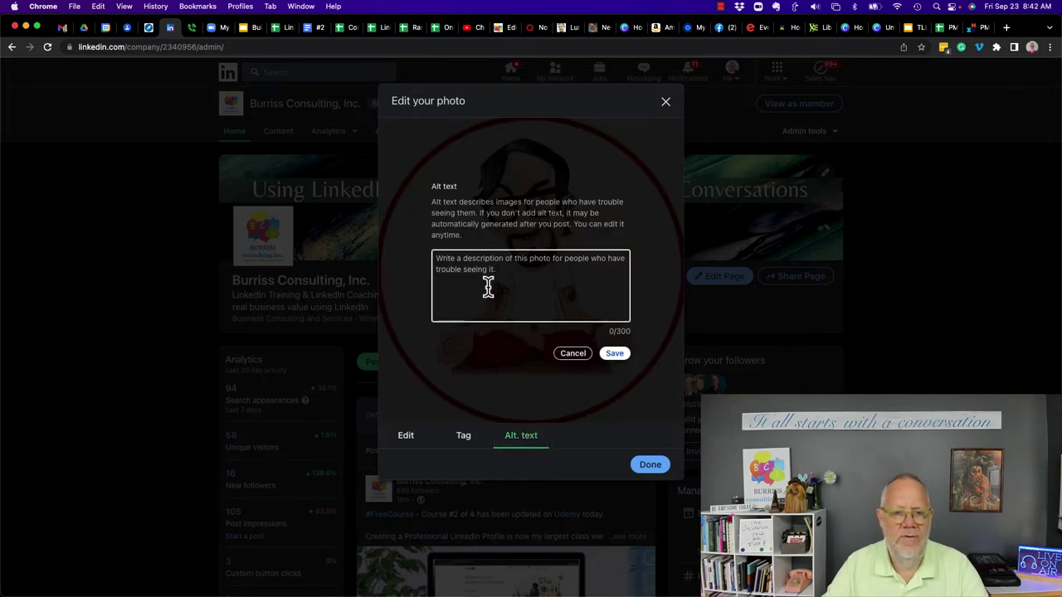
left_click(488, 286)
type("NCWiseman worki")
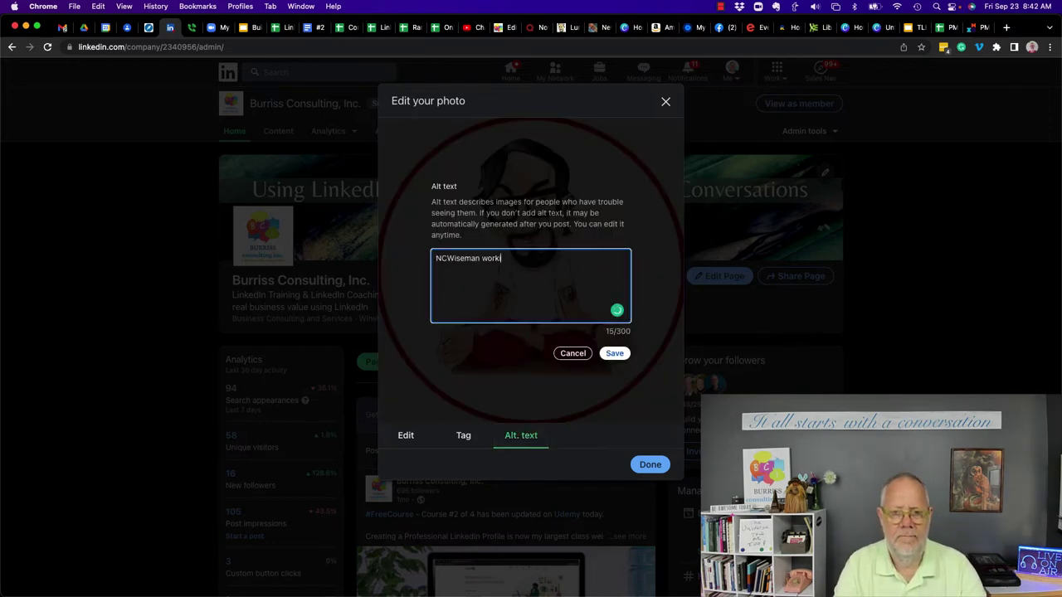
type("ng at Dust Bunny Removal Company in his new job.")
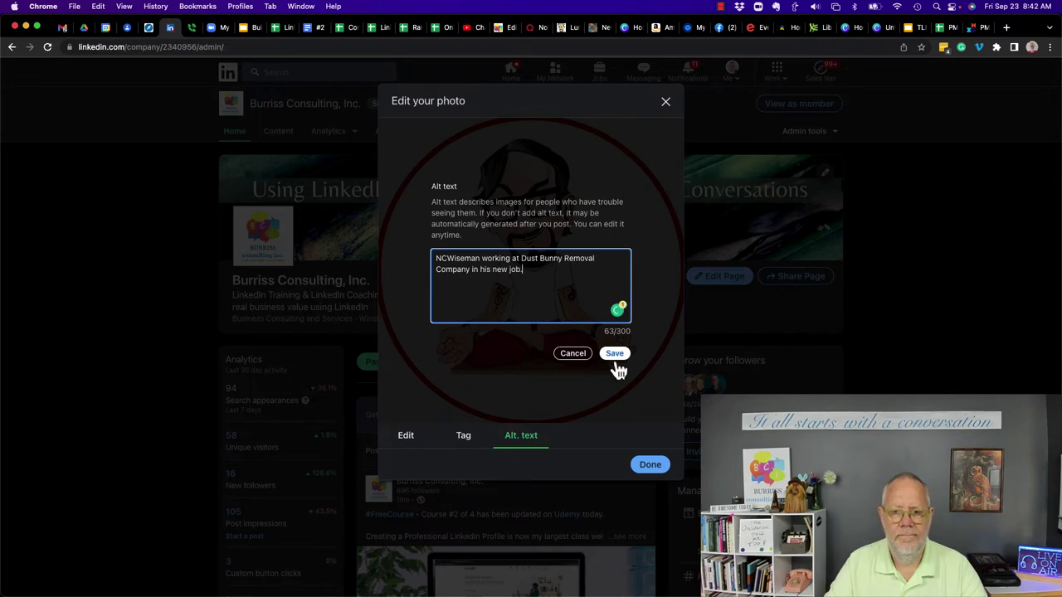
left_click(615, 354)
Step: Tag the new employee's profile on the cartoon figure in the photo and finish editing the photo
left_click(463, 444)
left_click(535, 226)
type("Mr. NCwise")
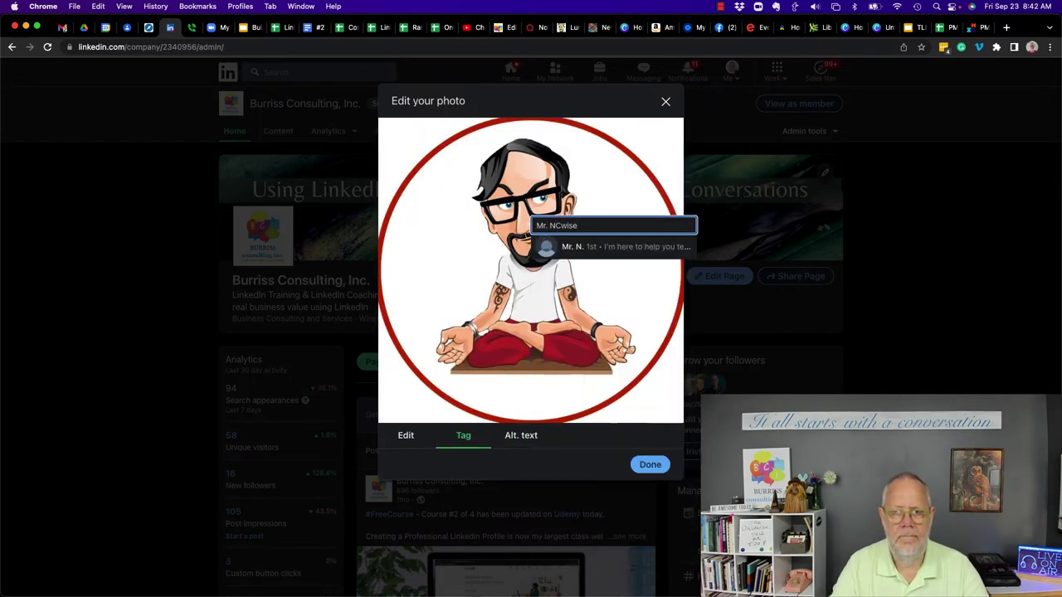
left_click(574, 253)
left_click(647, 467)
Step: Write that the employee joined The Dust Bunny Removal Company after years crafting his skills, and is excited to serve London England homes and/or offices
left_click(428, 176)
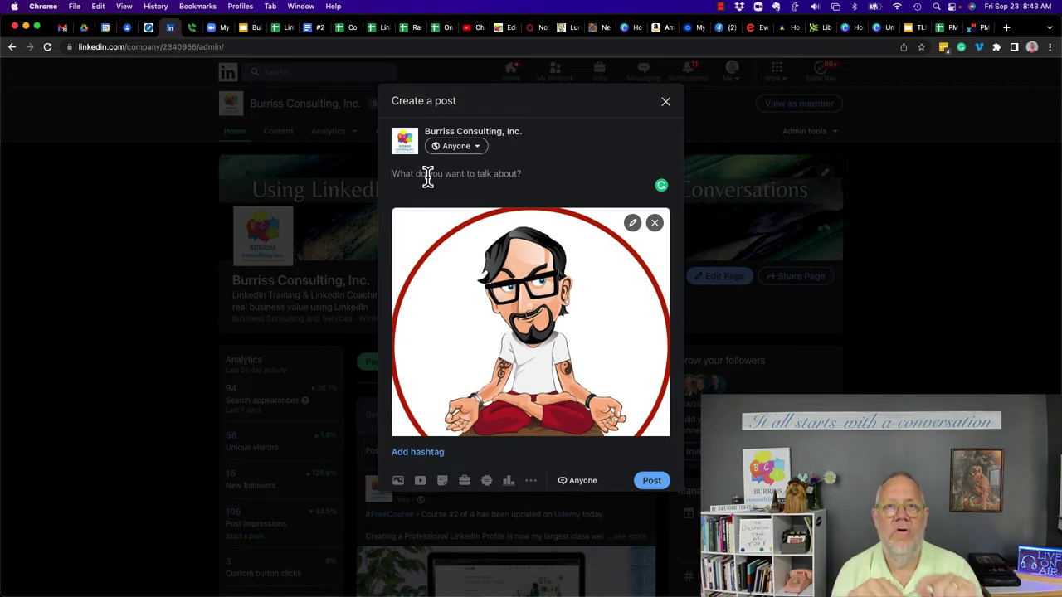
type("NCWiseman has joined The Dust Bunny Removal Company after years of crafting his skills and developing the best processes of Dust Bunny Removal.")
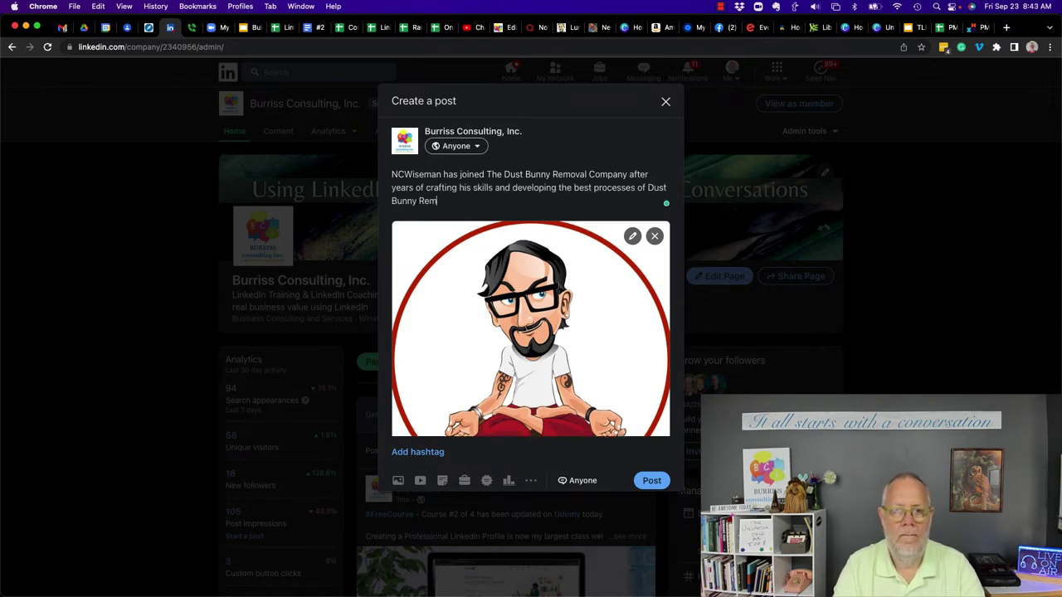
key("Return")
key("Return")
type("NCWiseman has told us how excited he is to be se")
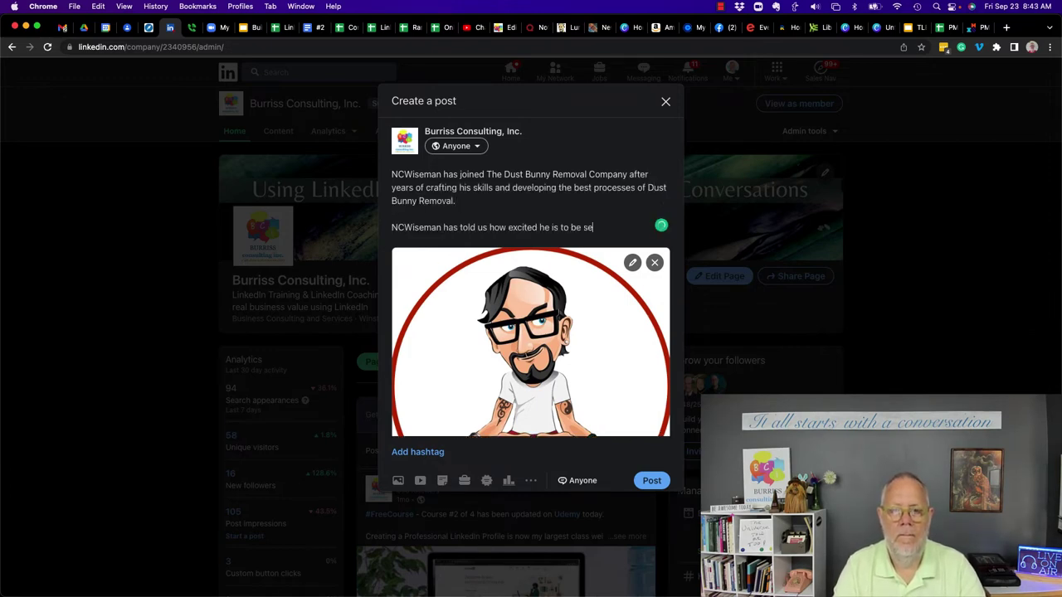
type("rving the people of London England with Dust Bunny Removal f")
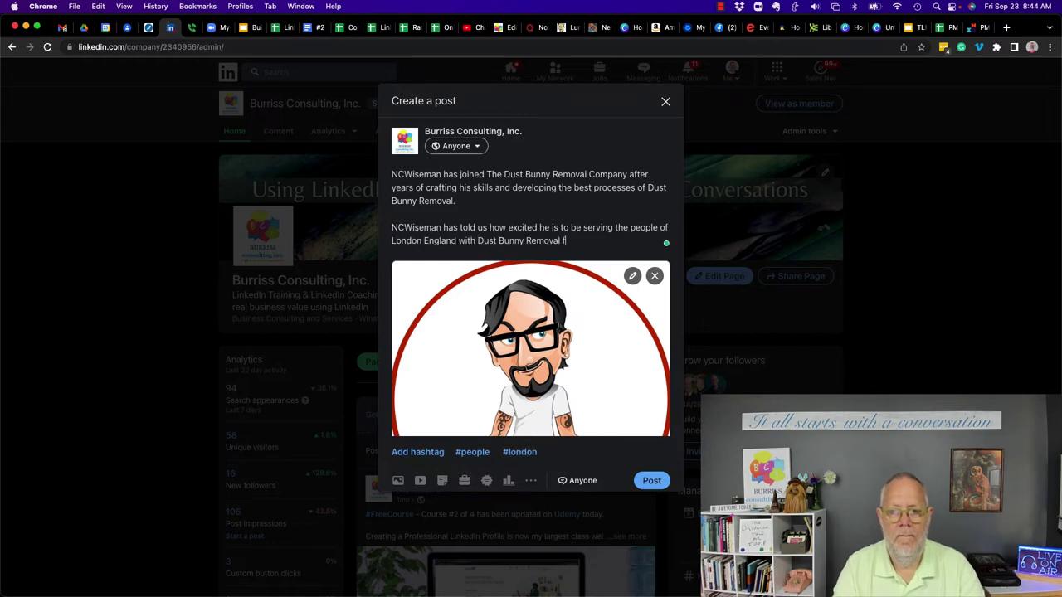
type("rom their homes and/or offices.")
Step: Add a paragraph on his tools and resources keeping Dust Bunnies uninjured, with removal both efficient and less distracting than prior old school methods
key("Return")
key("Return")
type("NCWiseman has")
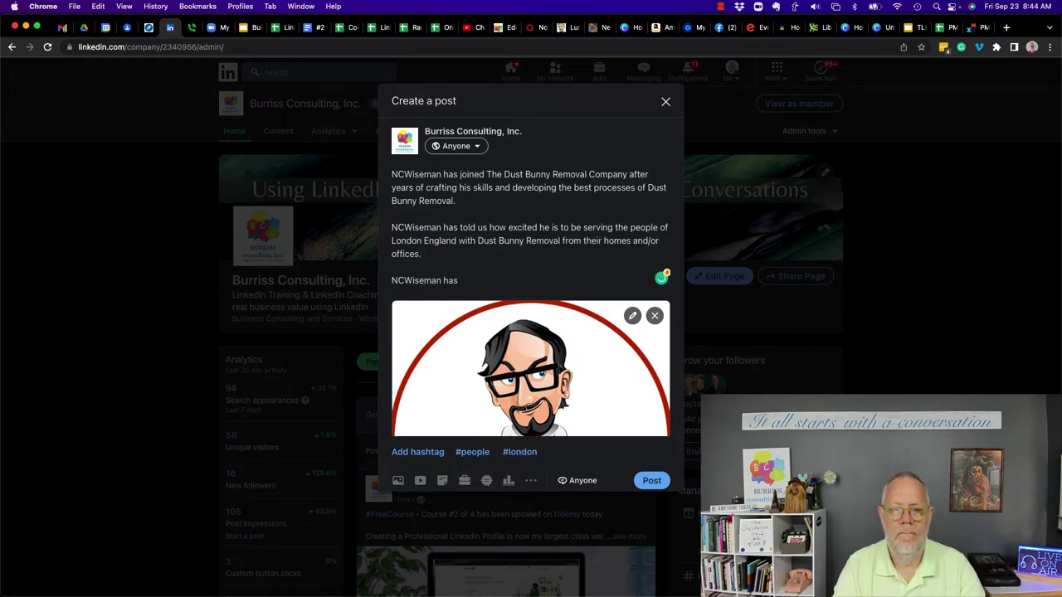
type(" a fabulous set of tools and resources that can insure the Dust Bunnies are never injured and that removal ")
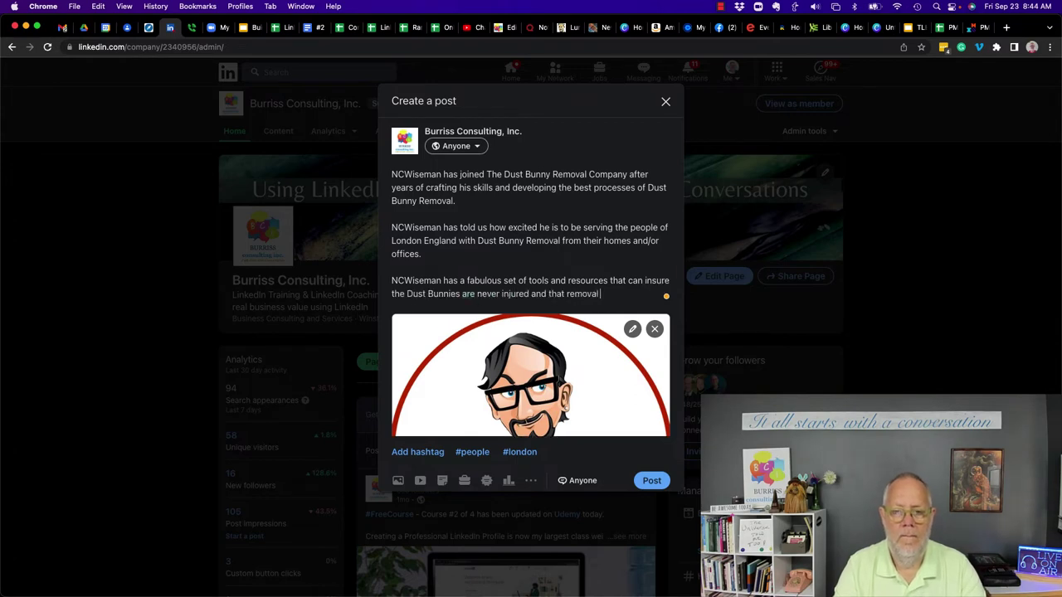
type("of them from your hoome or office is simple and")
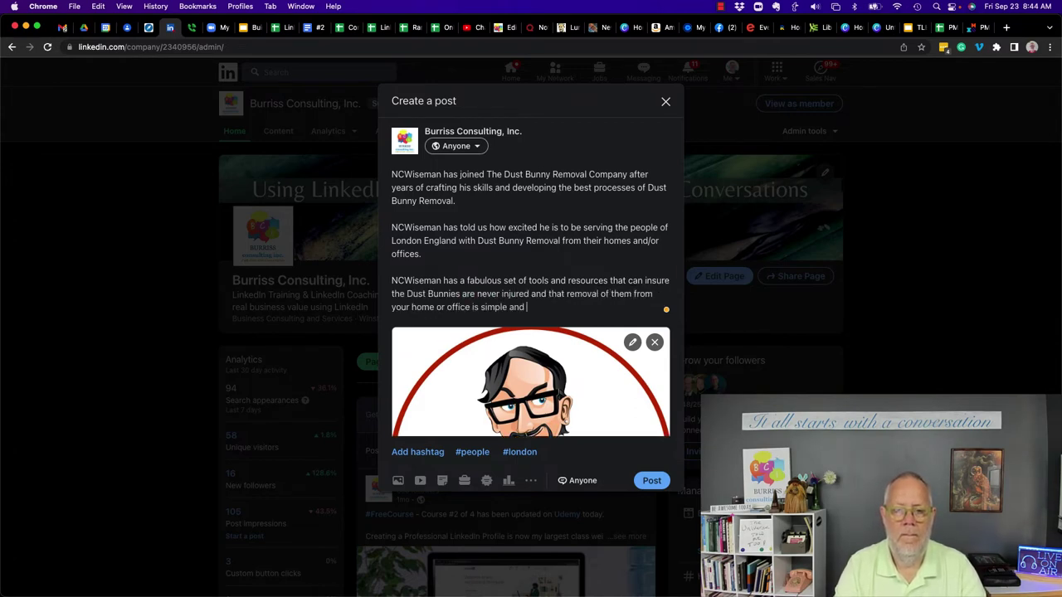
key("BackSpace")
key("BackSpace")
key("BackSpace")
key("BackSpace")
key("BackSpace")
key("BackSpace")
key("BackSpace")
key("BackSpace")
key("BackSpace")
key("BackSpace")
key("BackSpace")
type("both efficient and less distracting to ")
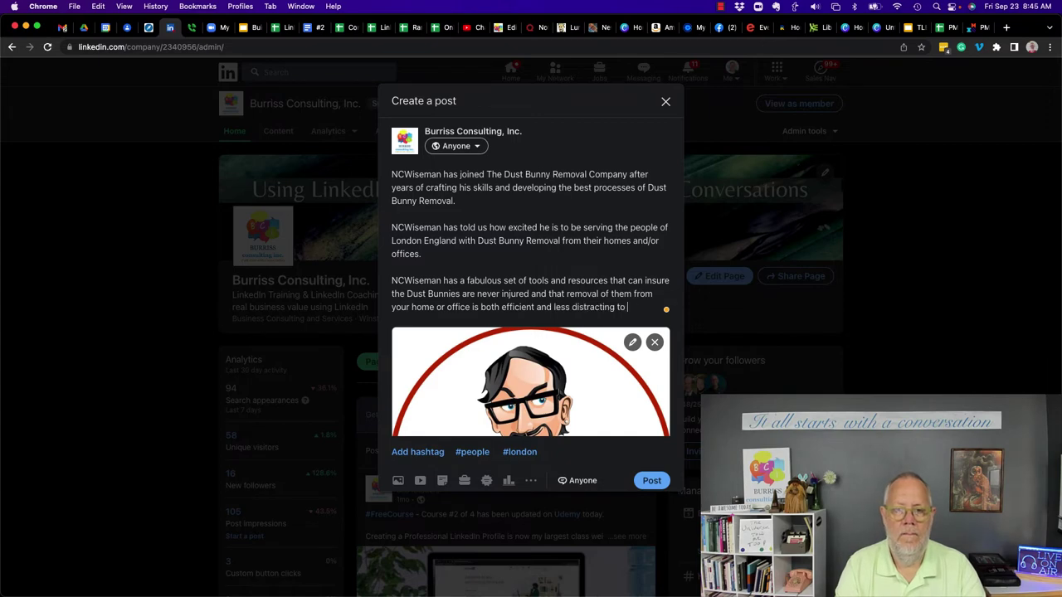
type("your family or employees than prior old school metho")
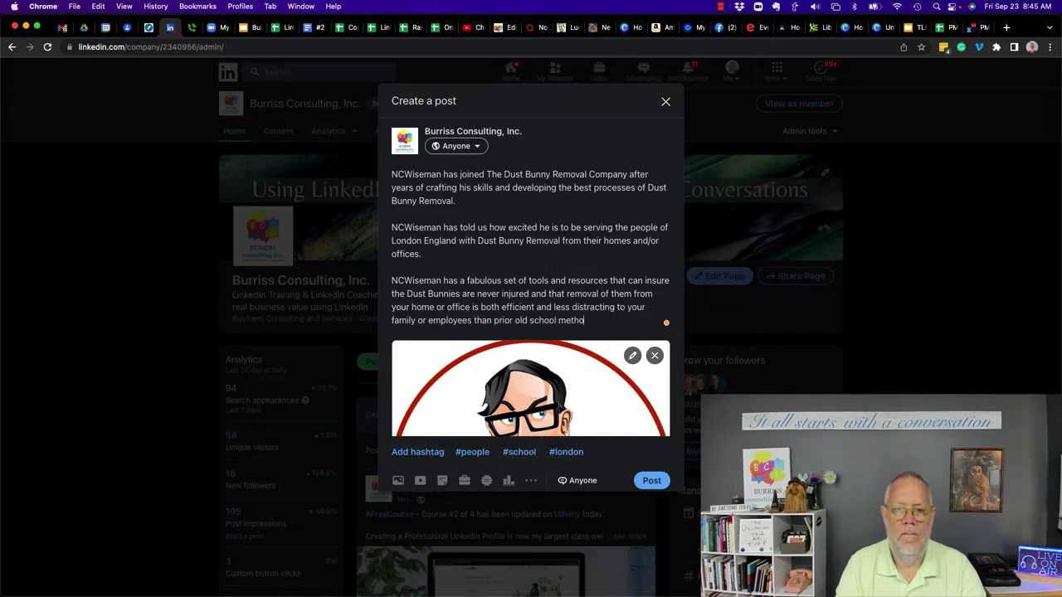
type("ds.")
Step: Add closing paragraphs inviting readers to call the office and say hello to him, and saying the company is proud to have him join
key("Return")
key("Return")
type("IF you have not met NCWiseman yet, call the office and ask to say hello to h")
key("BackSpace")
type("f")
left_click(441, 360)
key("Return")
key("Return")
type("THe Dust Bunny Removal company is proud to have NCWiseman join our team.")
key("Return")
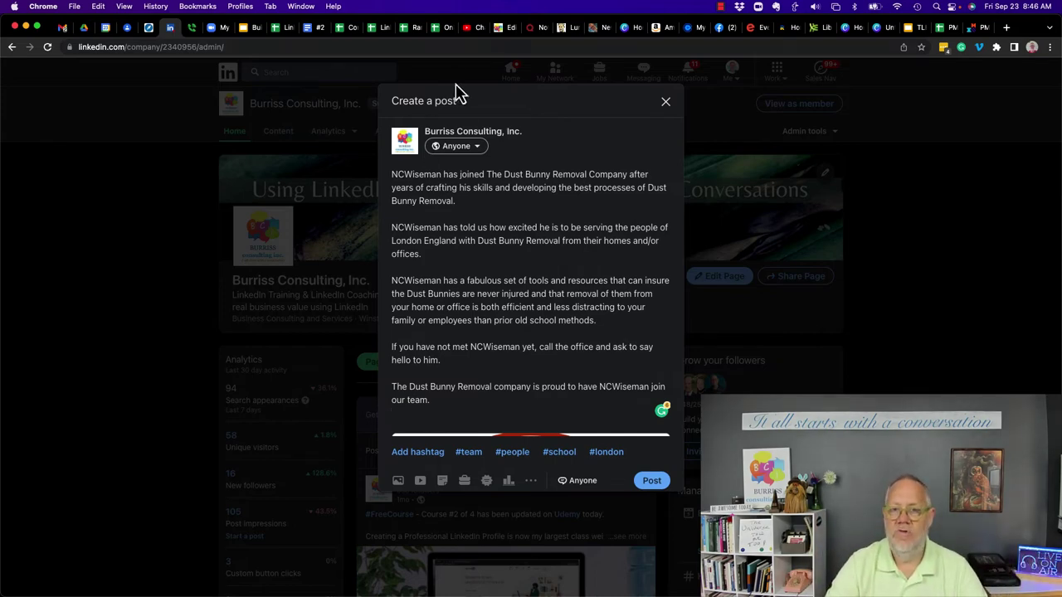
Step: Replace the employee's name at the start of the post with a mention of his profile and publish the company post
double_click(422, 180)
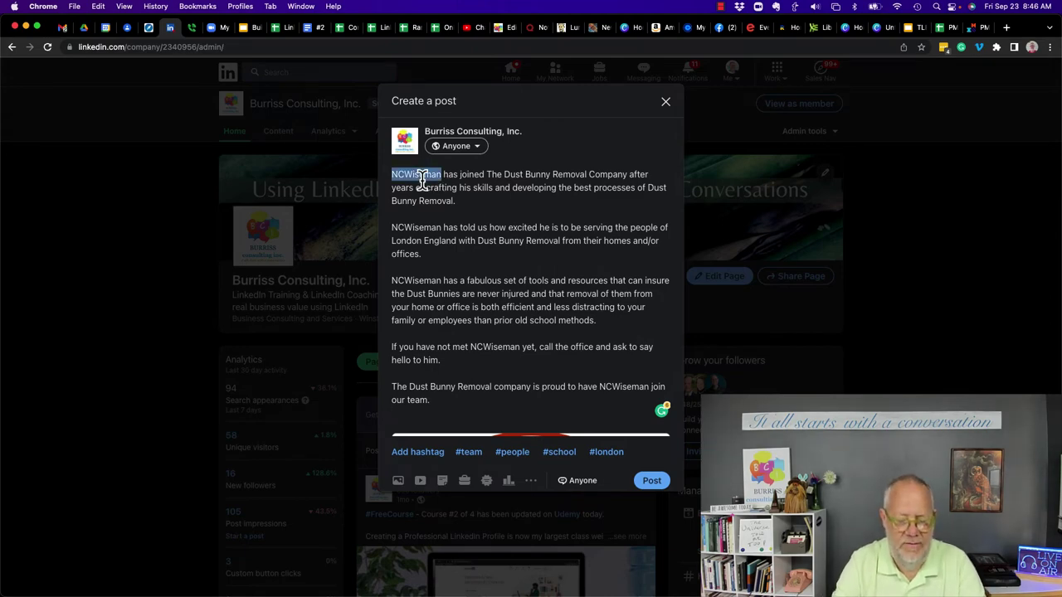
type("@Mr. N")
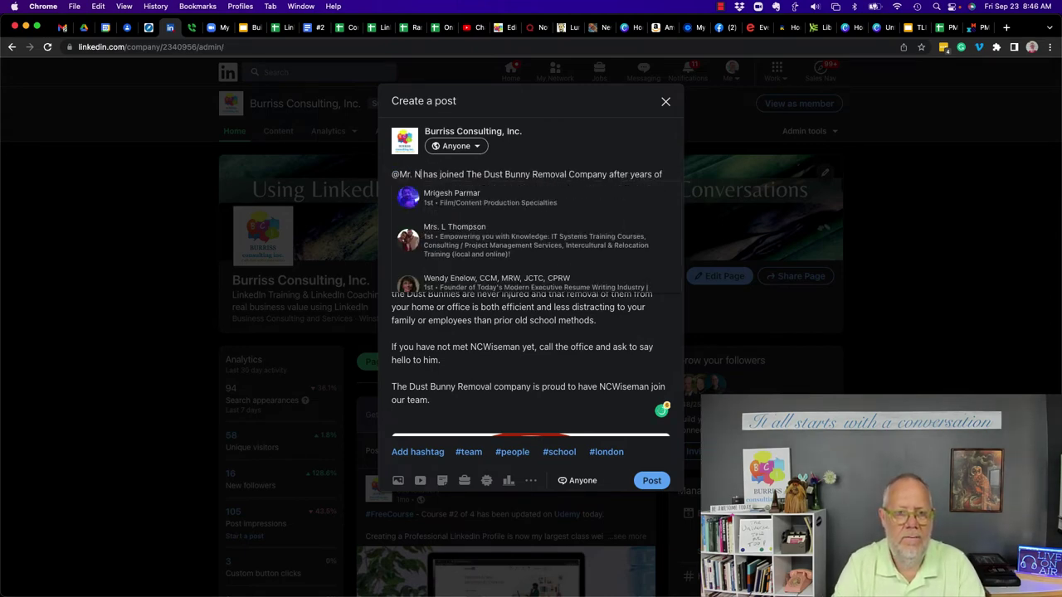
type("cwise")
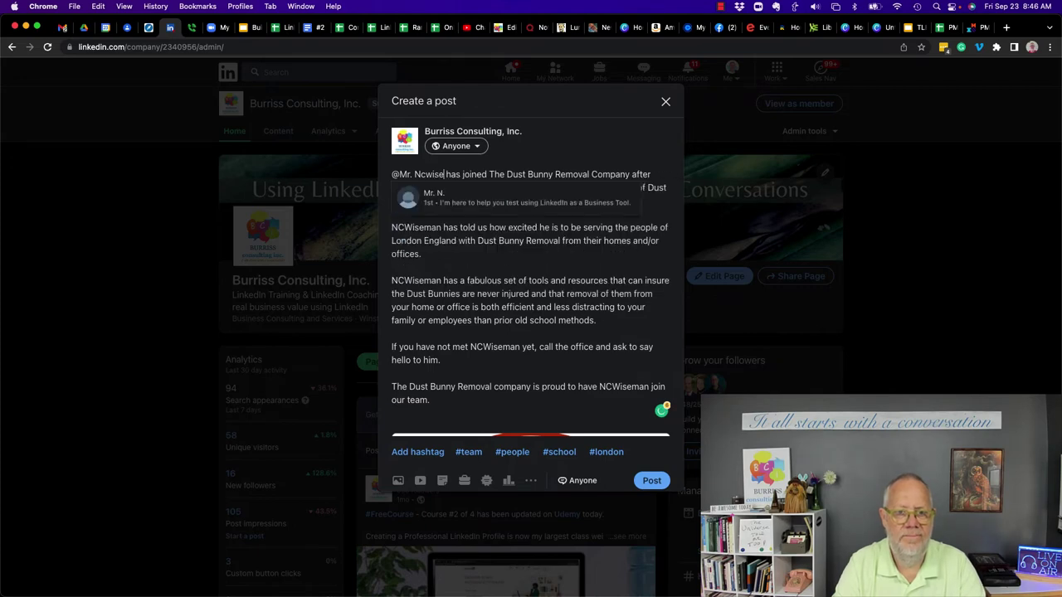
left_click(437, 205)
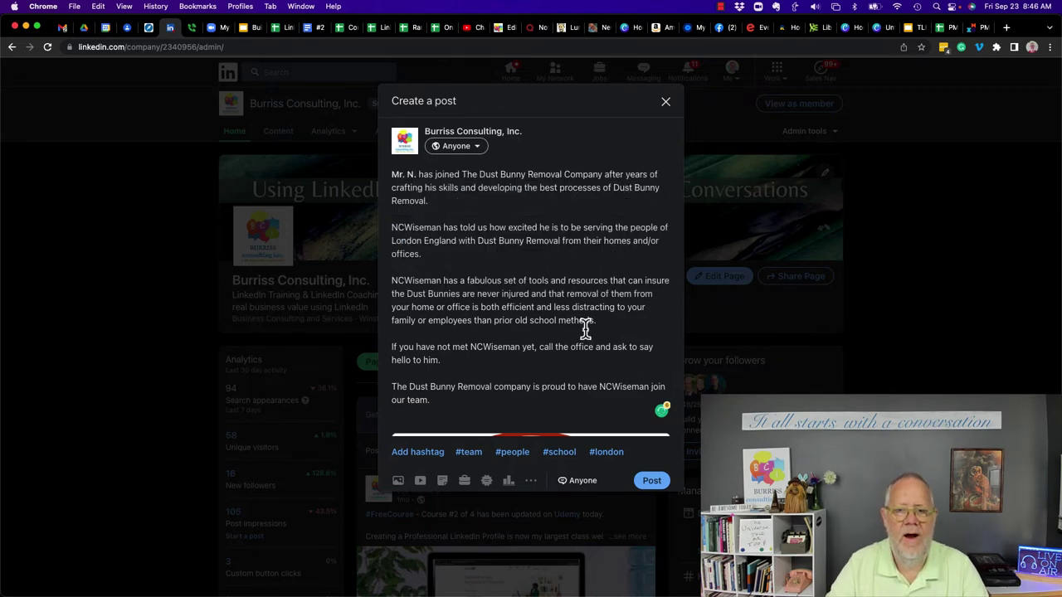
left_click(655, 483)
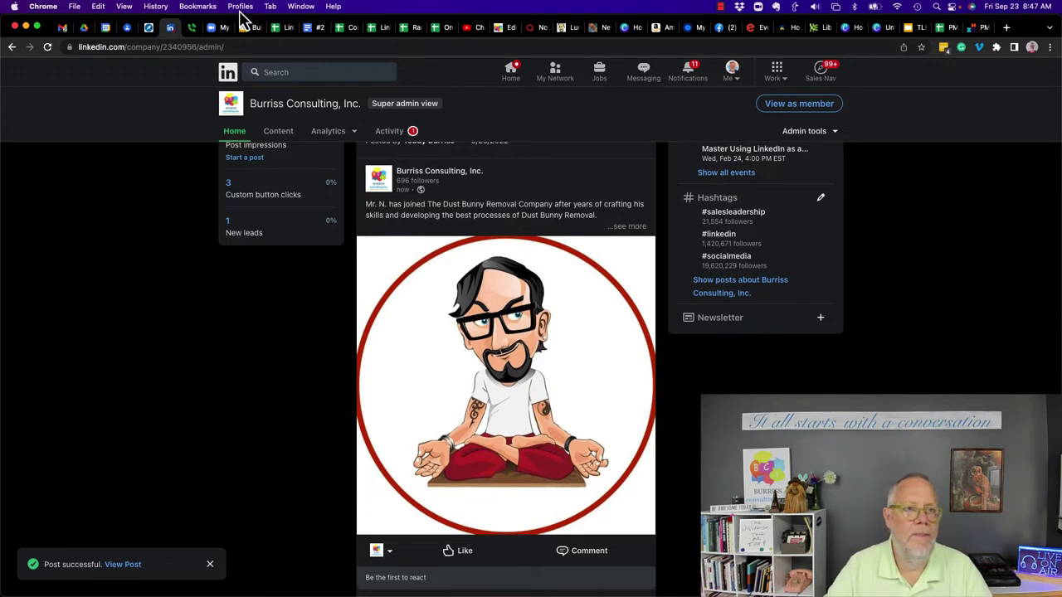
Step: Switch to the employee's browser profile and comment on the company post about being excited to join and hitting the road in the Dust Bunny Collection van
left_click(241, 6)
left_click(249, 23)
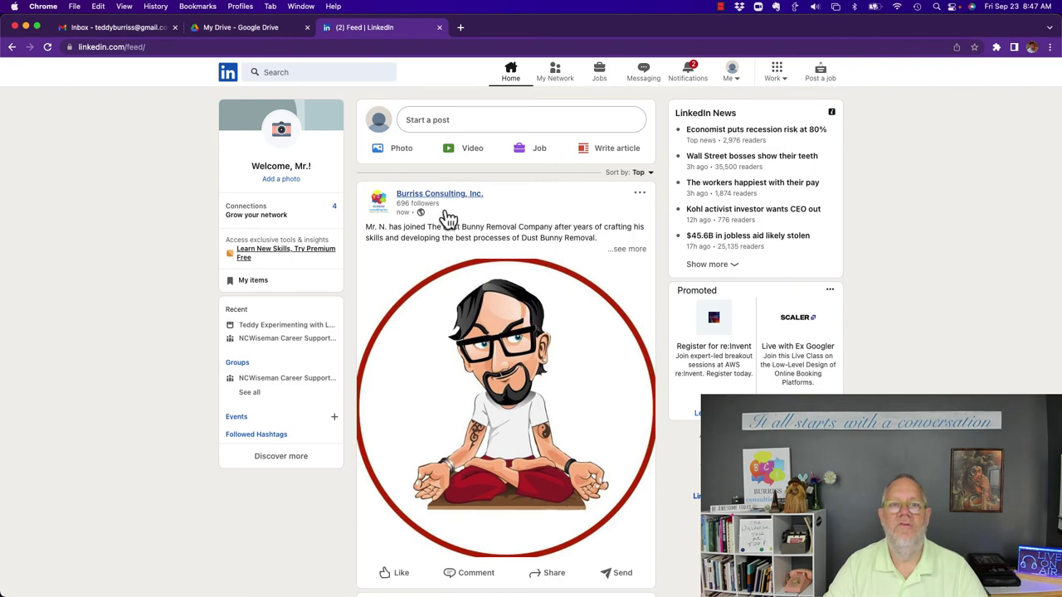
scroll(538, 434, "down", 1)
scroll(538, 433, "down", 4)
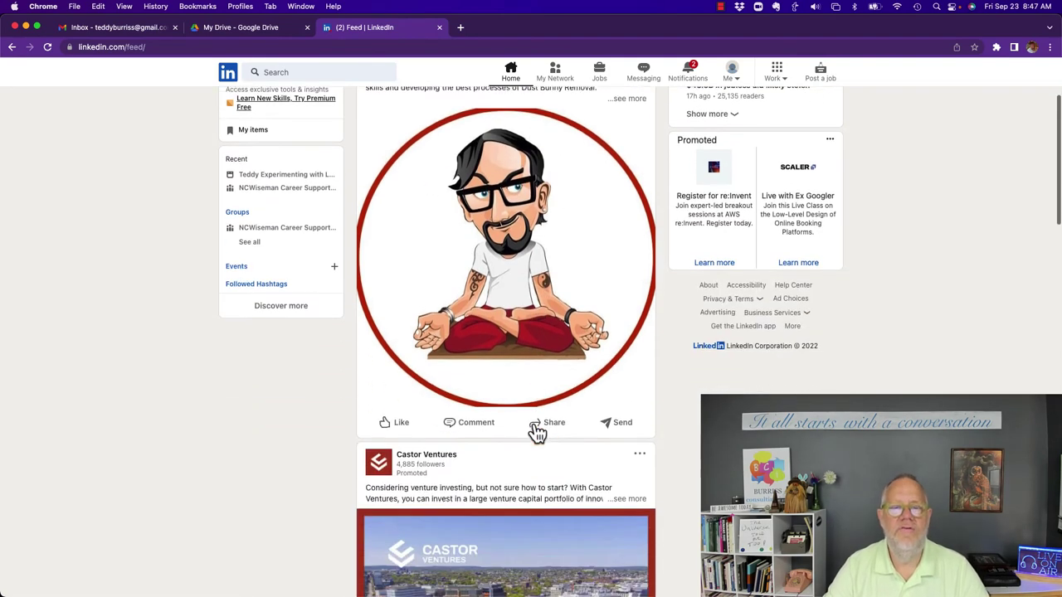
left_click(467, 423)
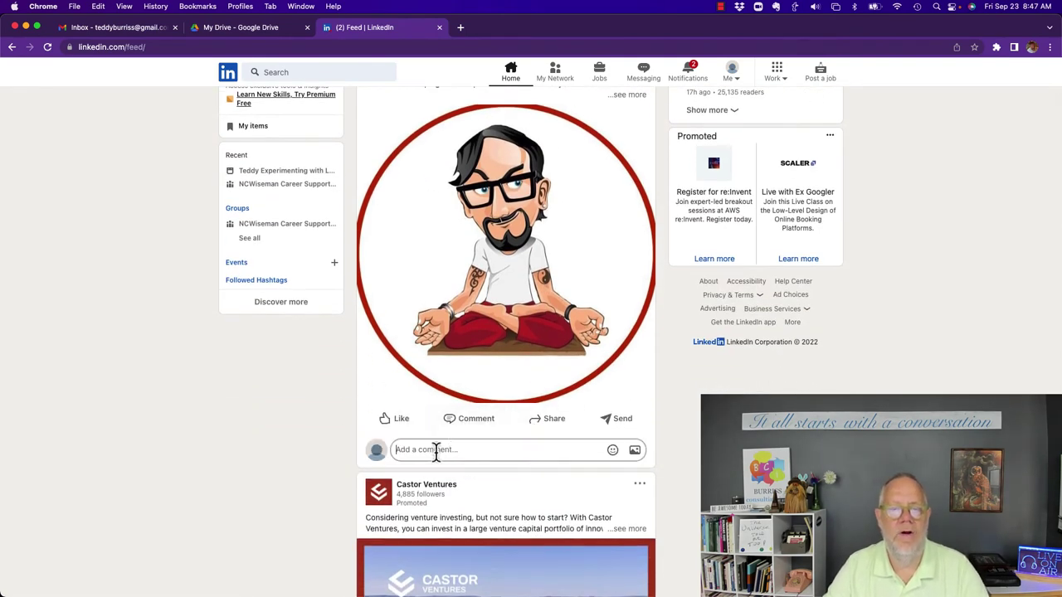
type("I am so excited to join the company to serve our customers. I look forward to hitting the road in my Dust Bunny Collection van.")
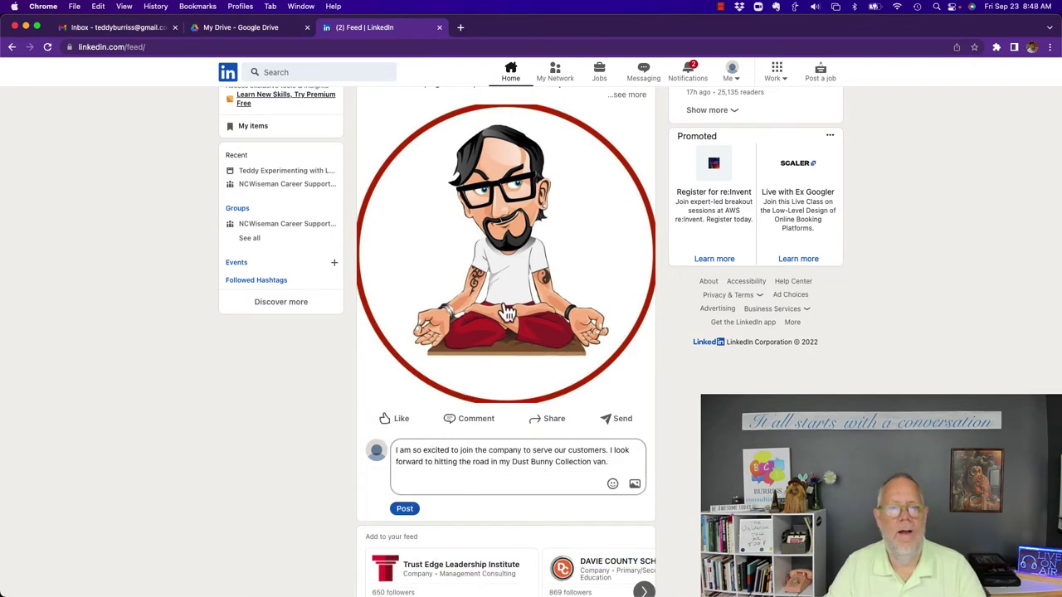
left_click(405, 510)
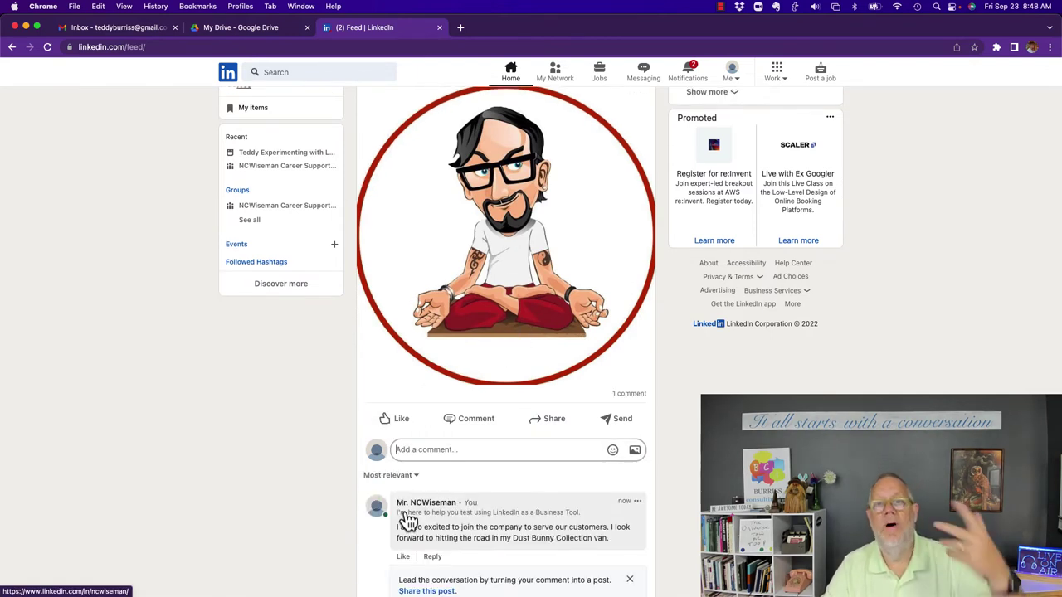
Step: Check the employee's notifications for the company post and open the full activity list from his profile
left_click(694, 81)
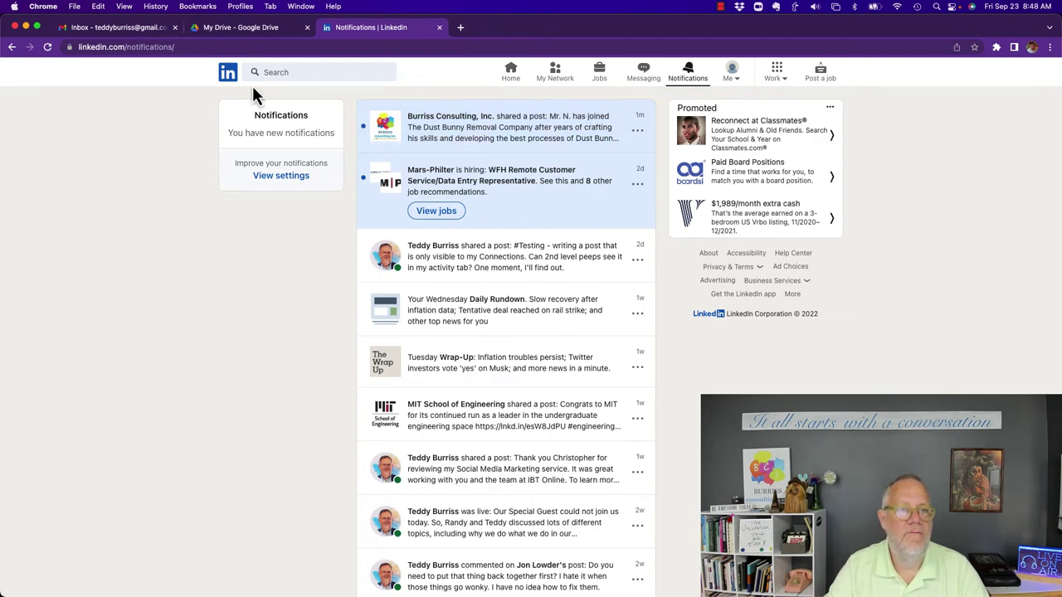
left_click(227, 80)
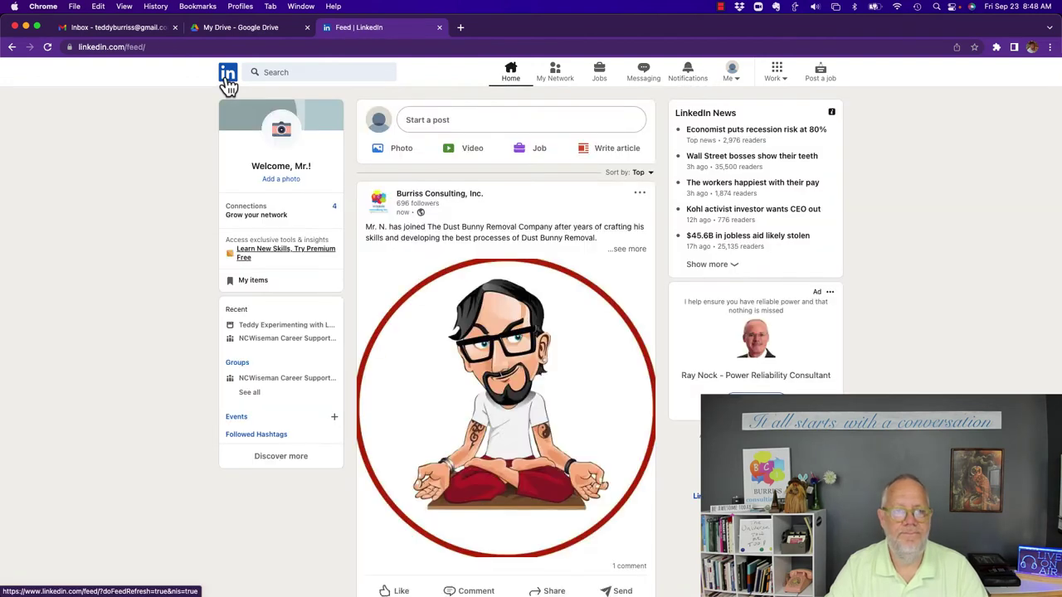
left_click(289, 174)
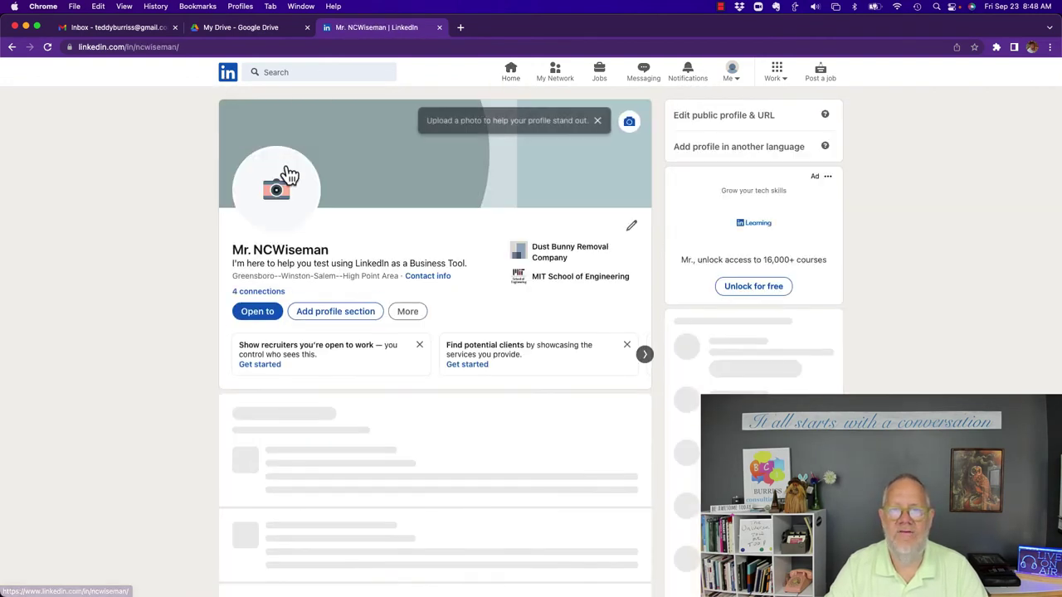
scroll(482, 425, "down", 5)
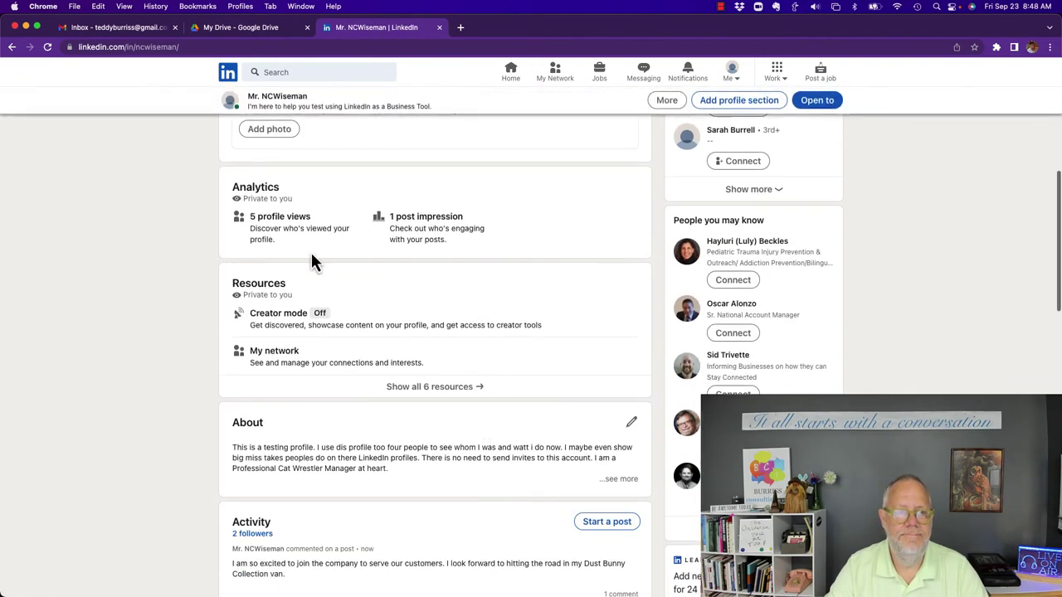
scroll(436, 456, "down", 4)
scroll(435, 458, "down", 1)
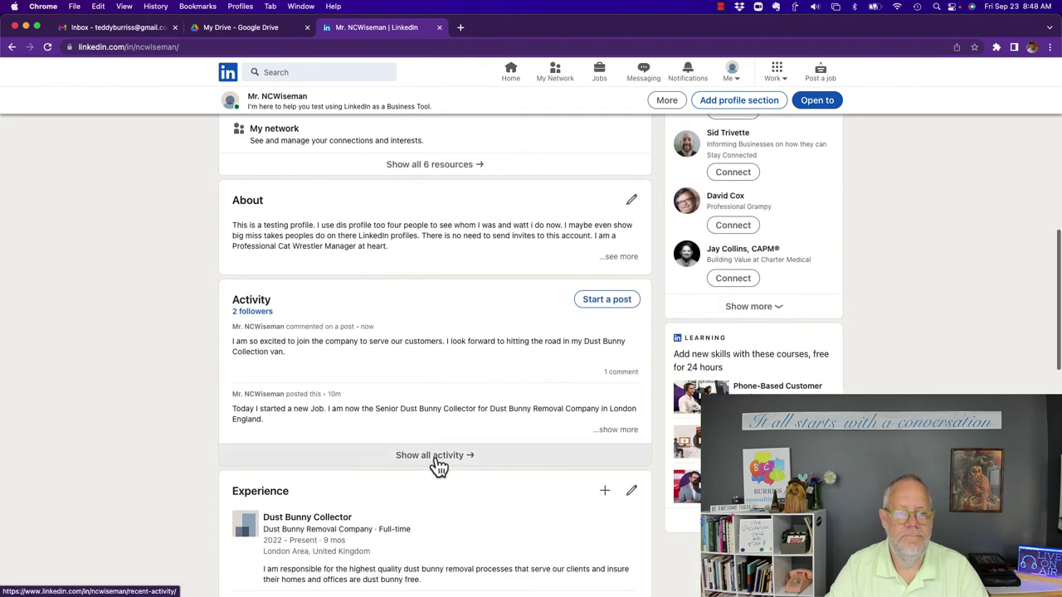
left_click(435, 461)
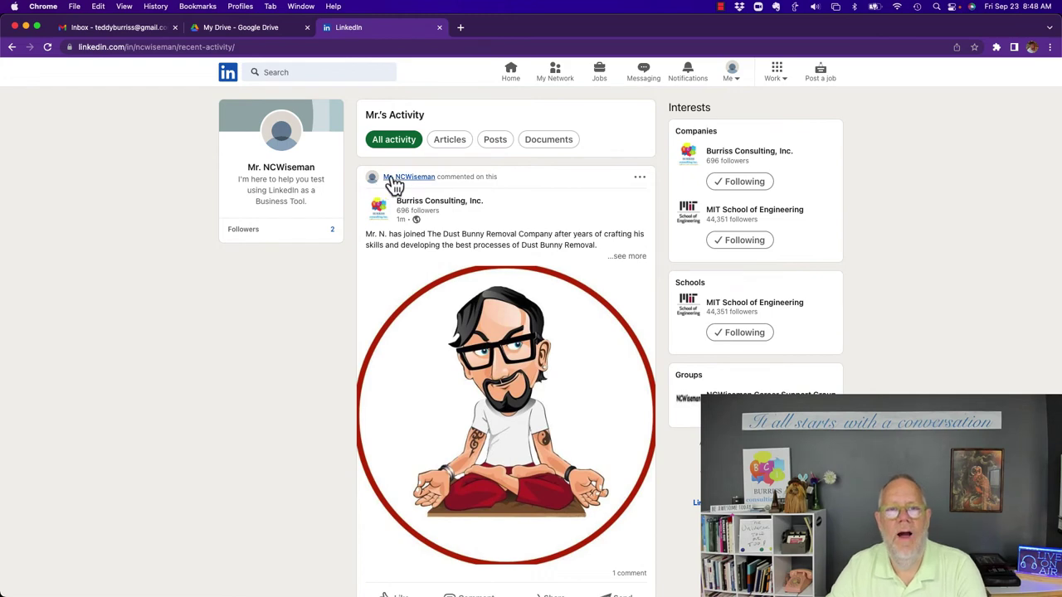
Step: Review the employee's recent activity, expanding the full text of the new job post and viewing the Starting a New Position post
scroll(544, 351, "down", 7)
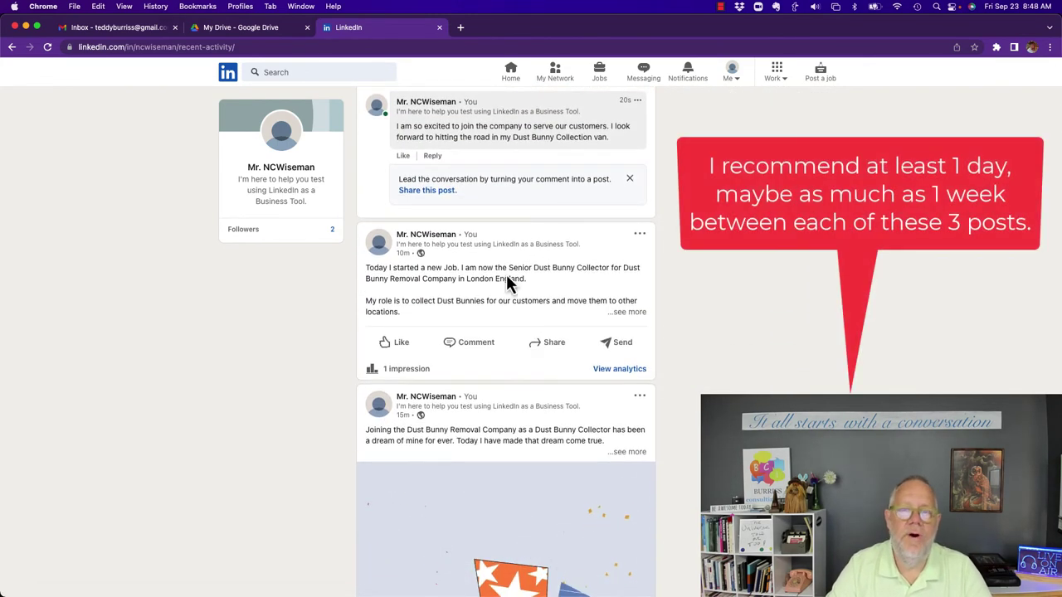
left_click(633, 315)
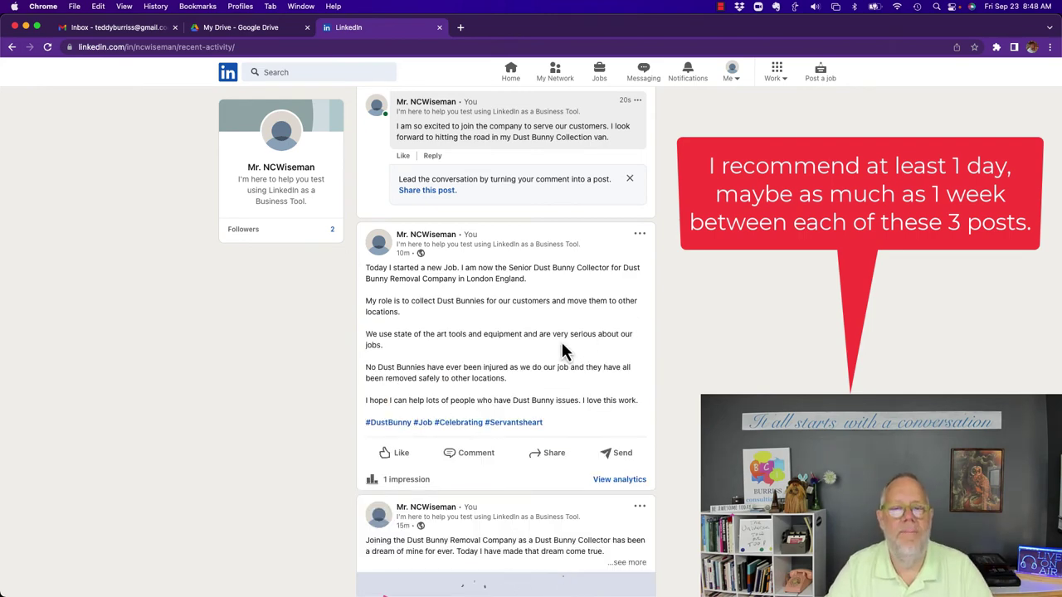
scroll(563, 352, "down", 5)
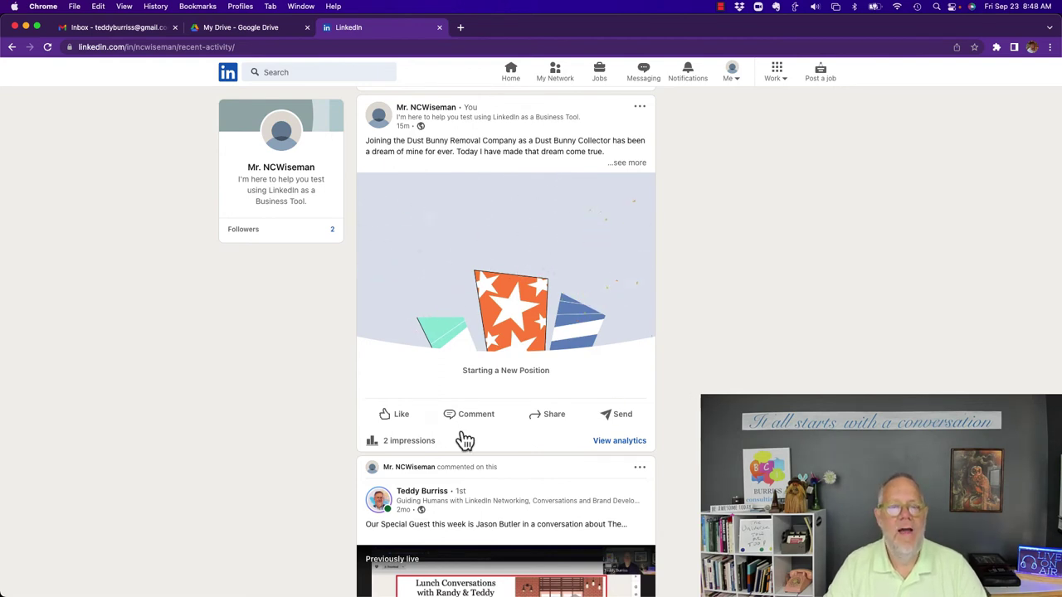
scroll(603, 422, "up", 1)
scroll(618, 422, "down", 1)
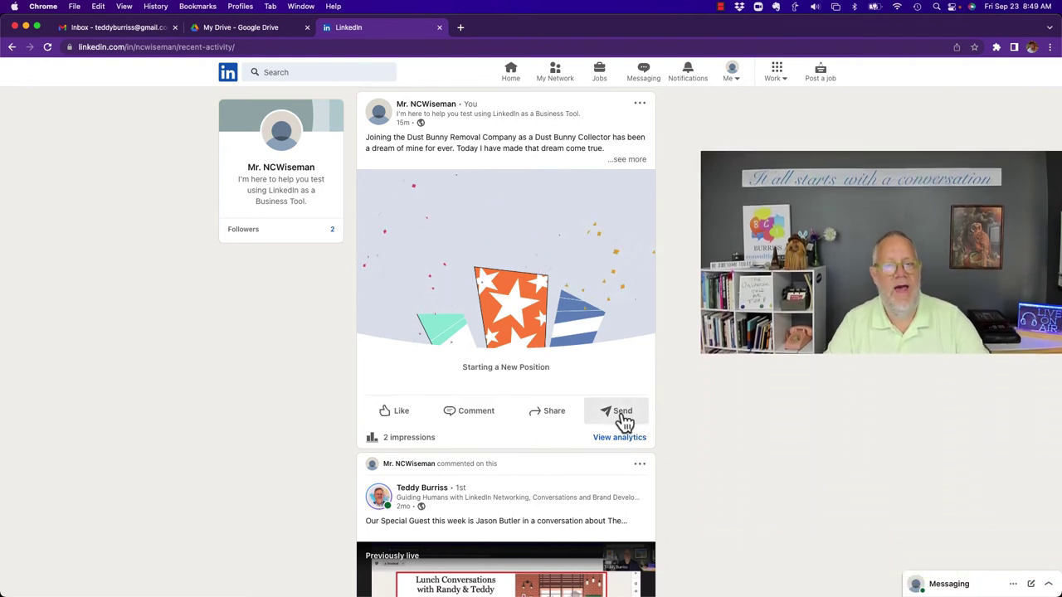
Step: Start a private message that shares the Starting a New Position post and address it to a first-degree contact
left_click(622, 413)
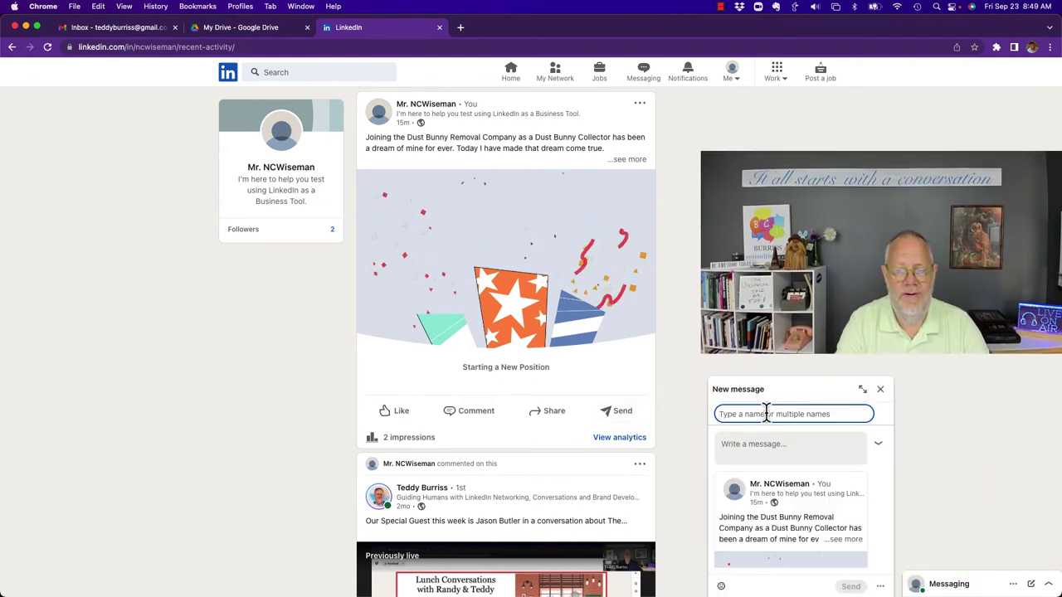
type("Teddy")
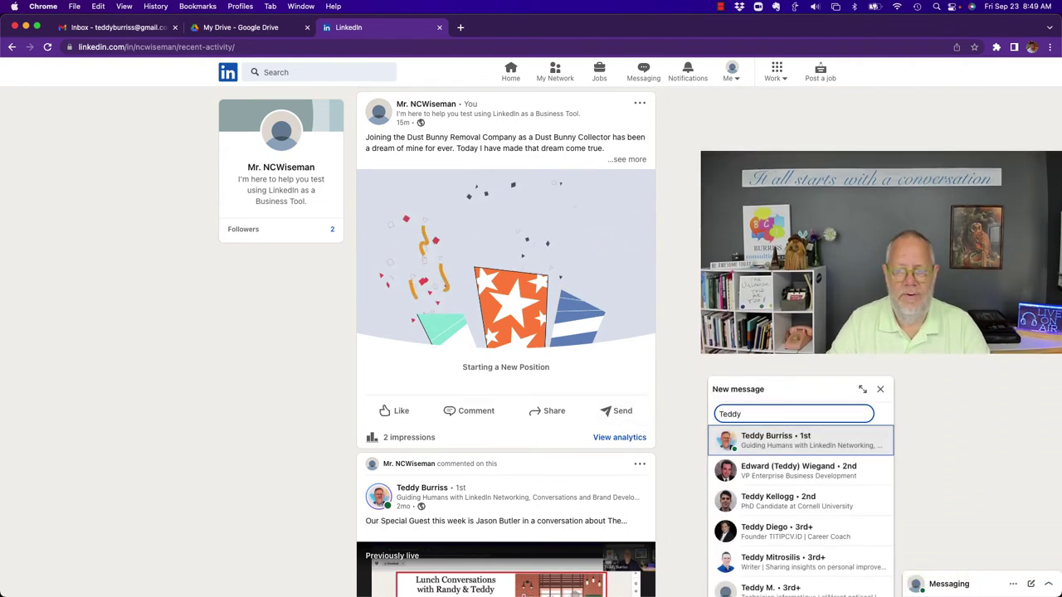
left_click(772, 444)
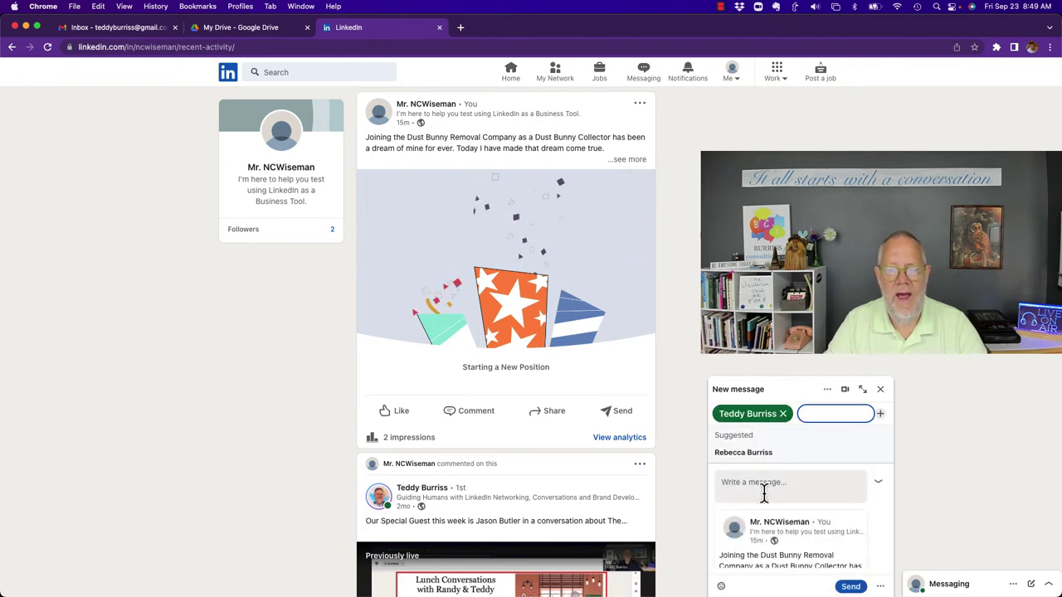
Step: Write "What do you think? Please comment in the positive for me." above the shared post, send the message and close it
left_click(759, 493)
type("What")
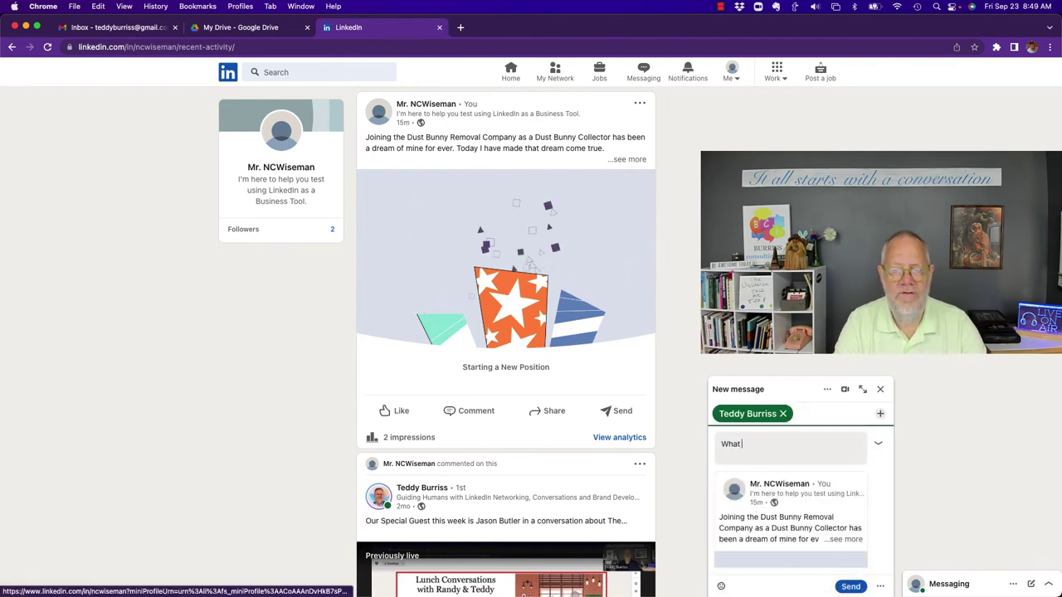
type(" do you think")
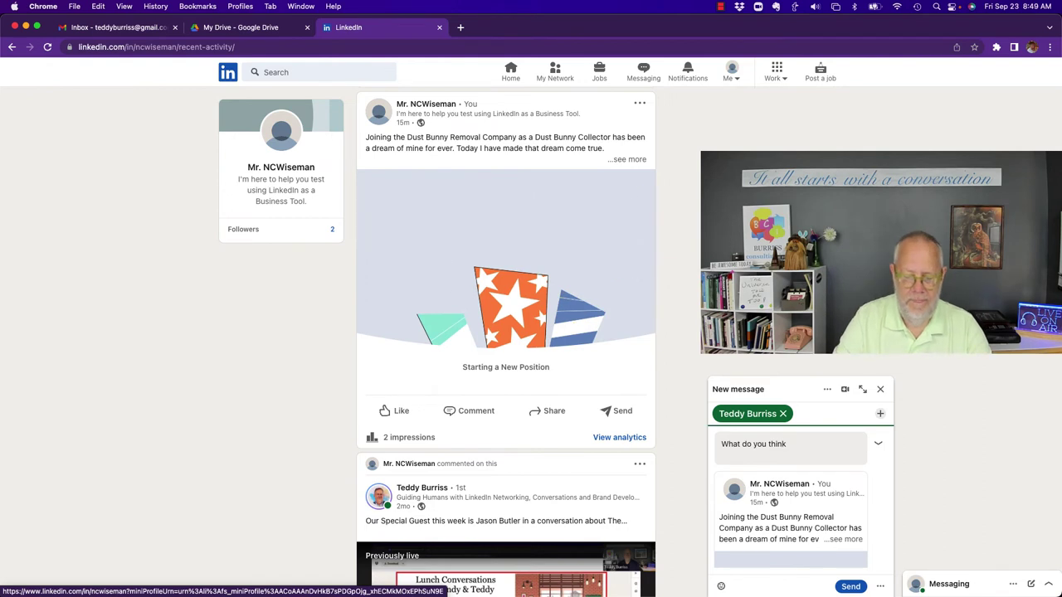
type("? Please commen")
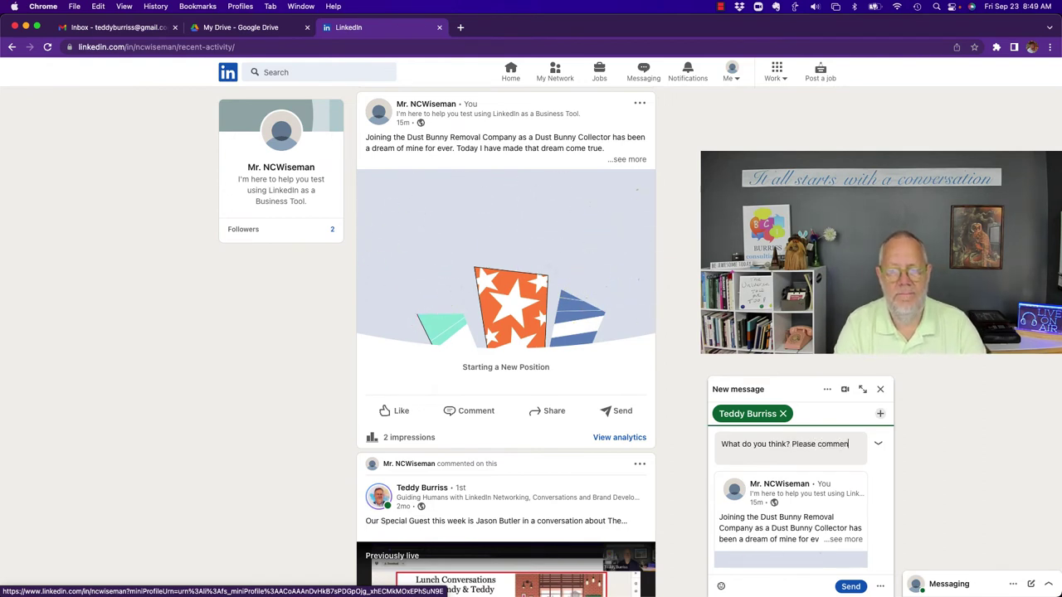
type("t in the pos")
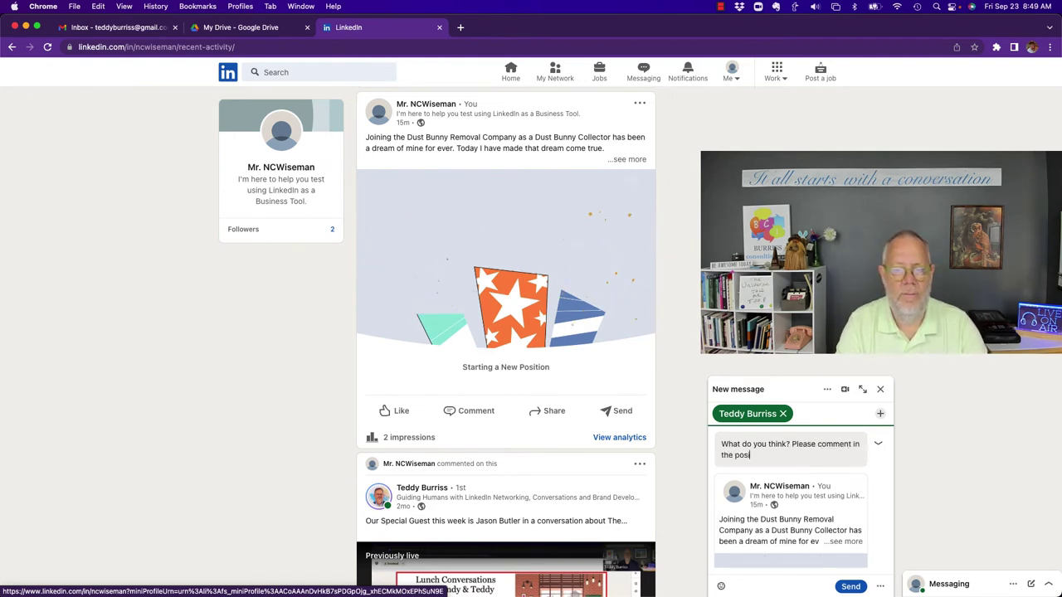
type("itive fo")
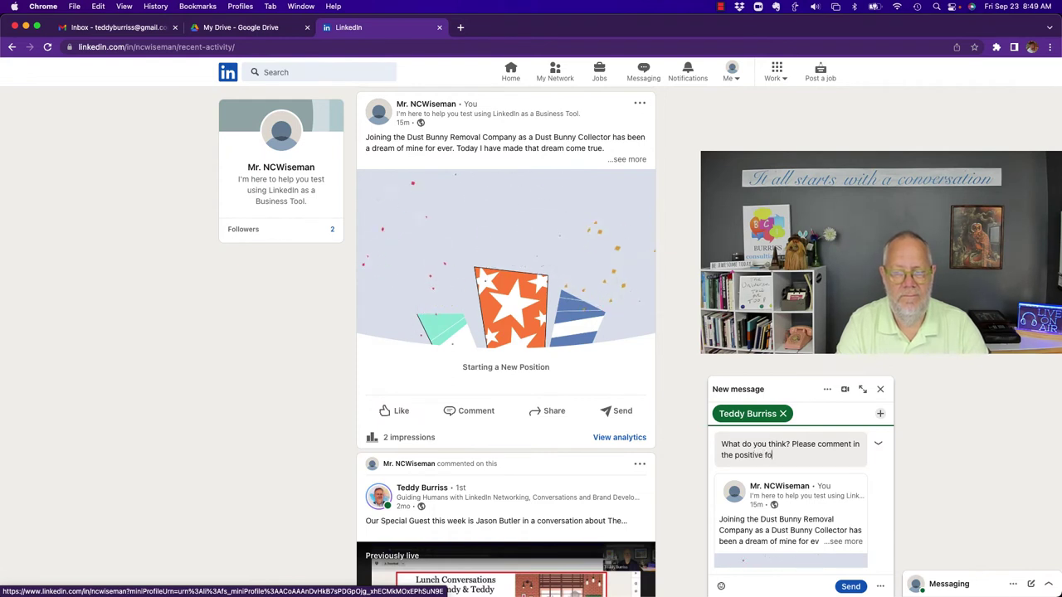
type("r me.")
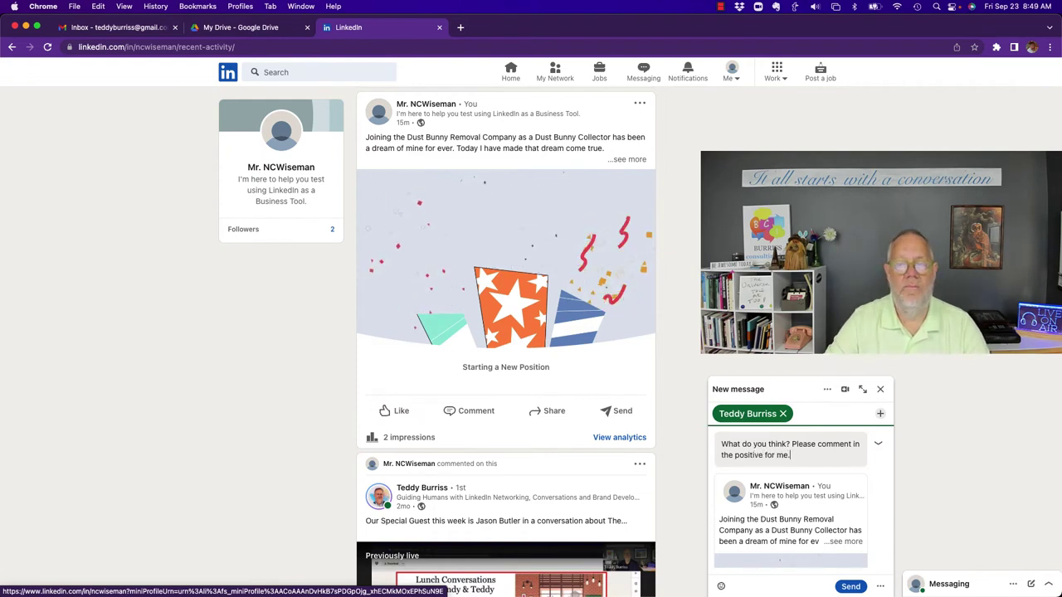
left_click(851, 586)
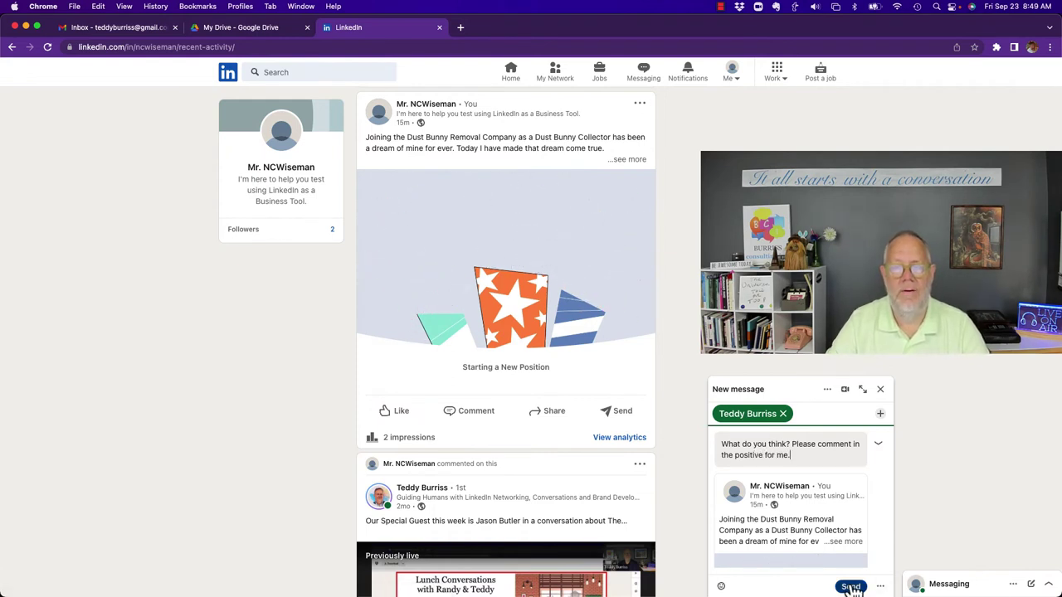
left_click(882, 390)
Step: Start a private message sharing the "Today I started a new Job" post and add two first-degree contacts as recipients
scroll(572, 311, "up", 5)
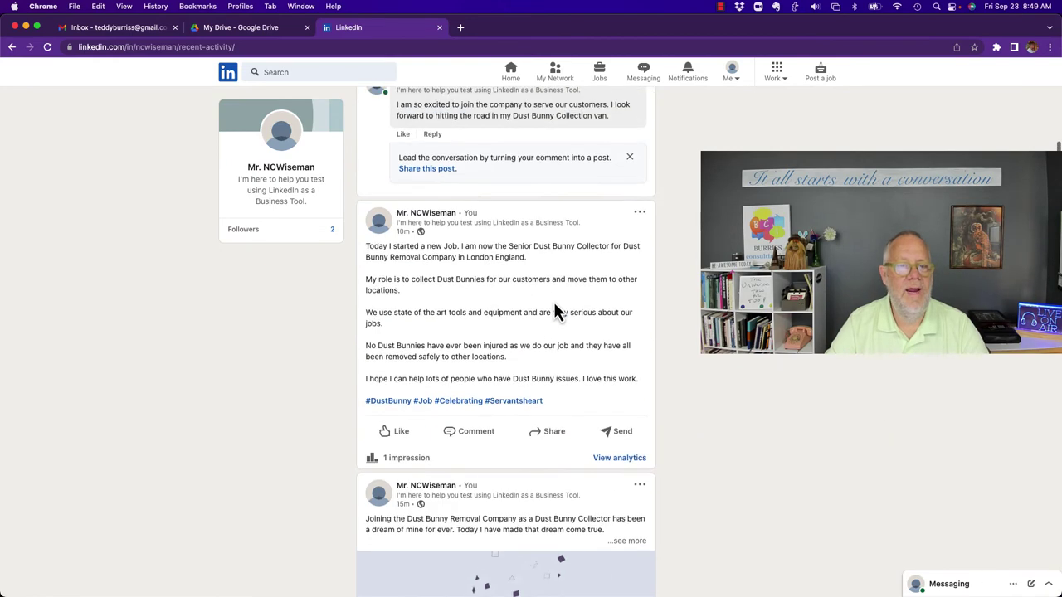
left_click(617, 433)
type("Rebec")
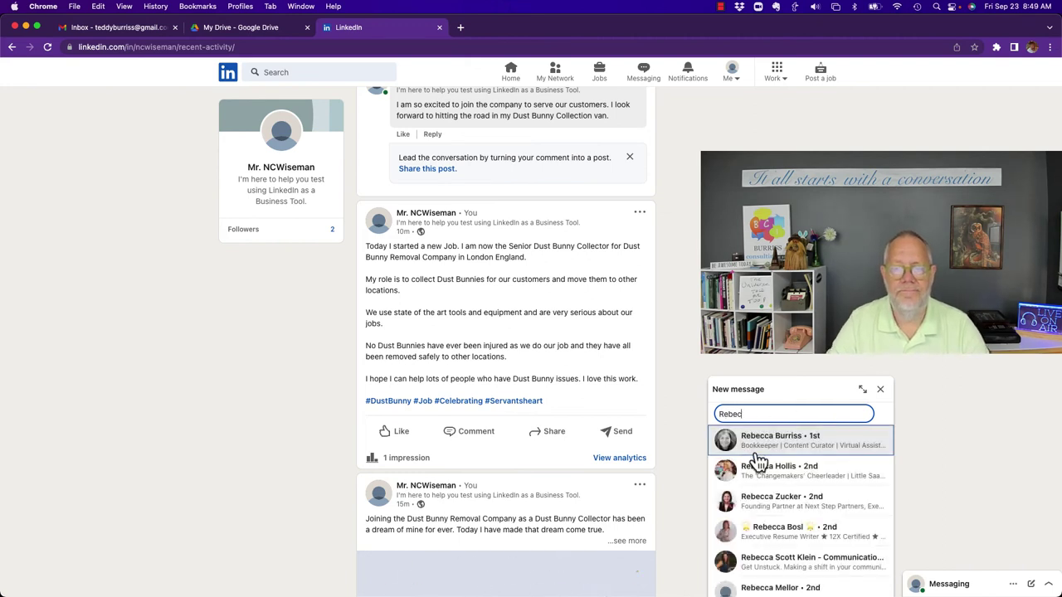
left_click(752, 442)
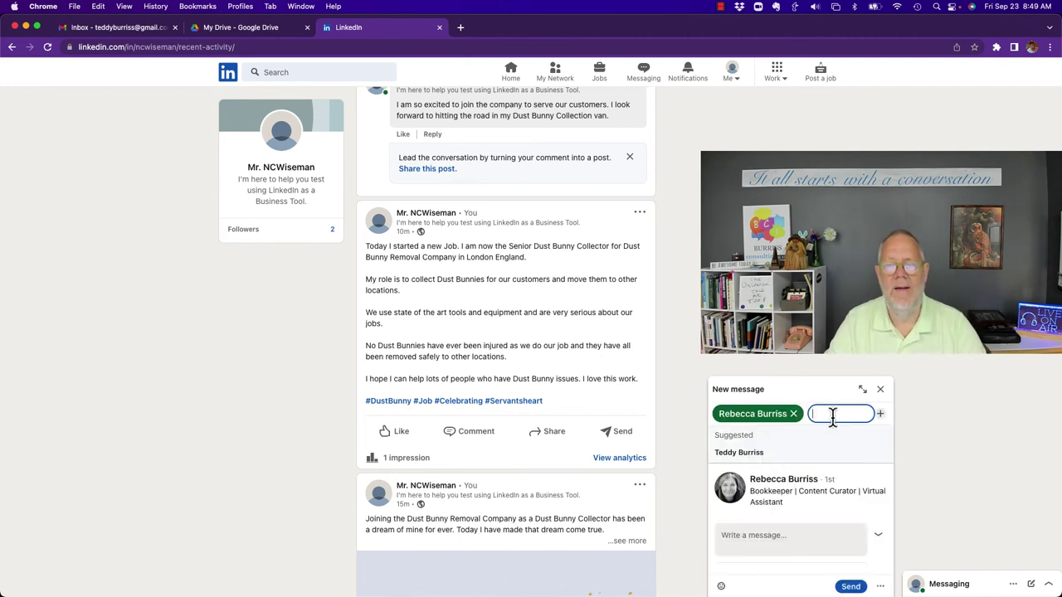
type("Megan")
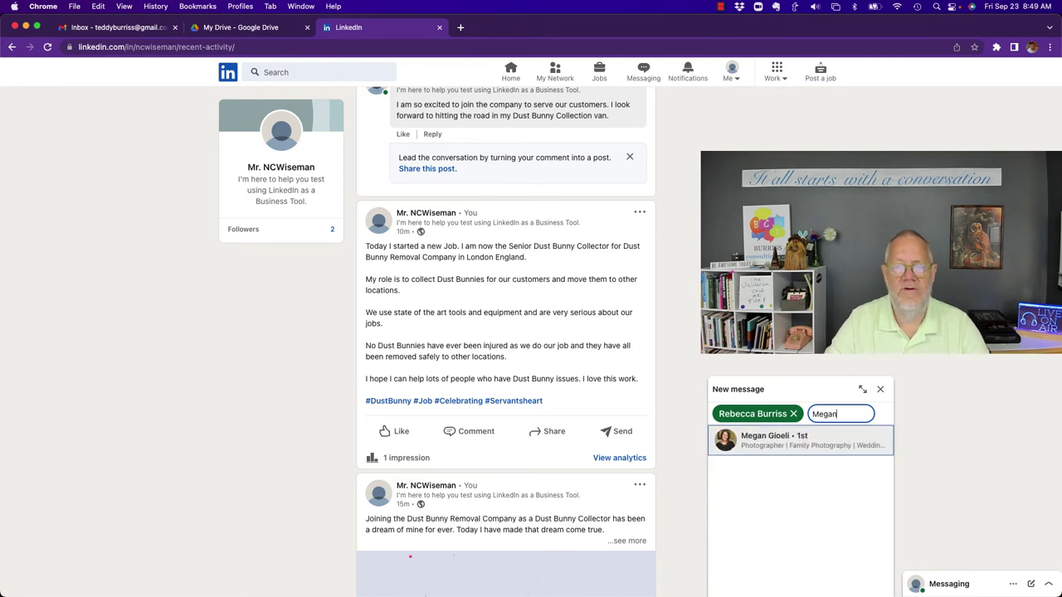
left_click(798, 441)
Step: Write "What do you think? Could you comment for me please." to both recipients, send the group message and close it
scroll(764, 481, "down", 3)
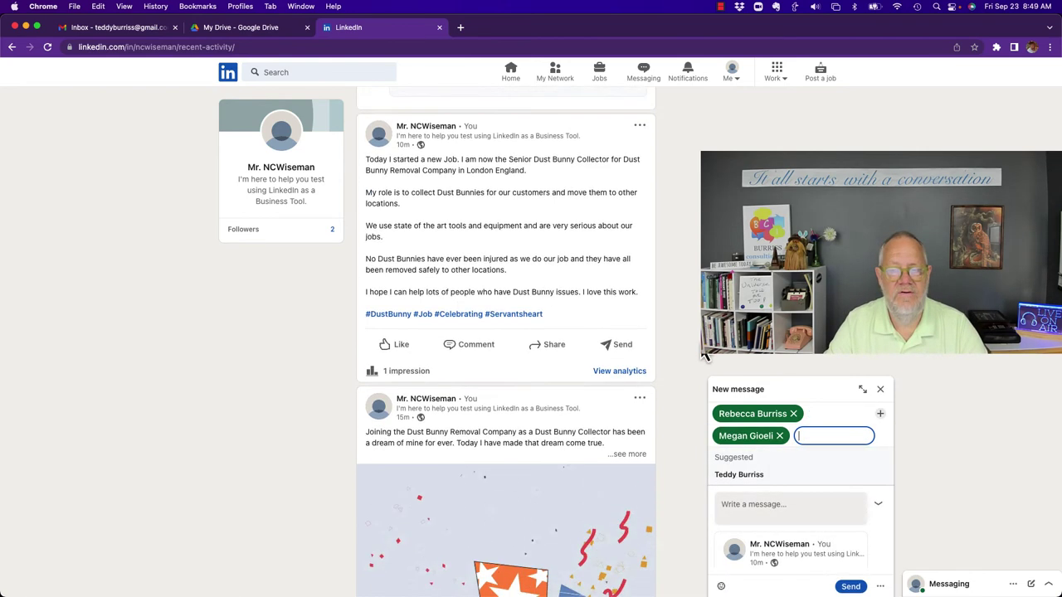
left_click(766, 505)
type("What ")
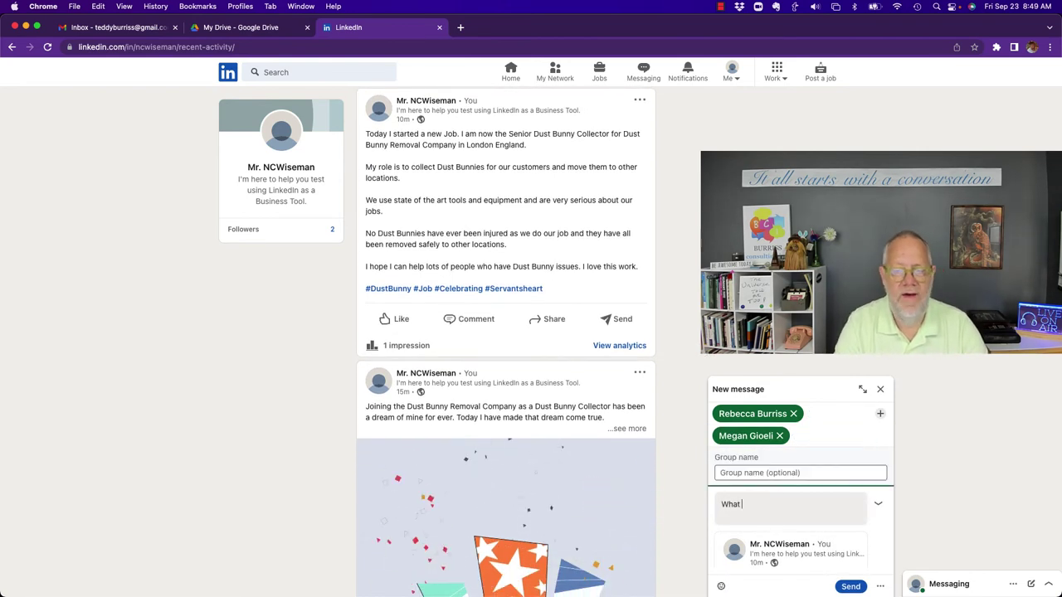
type("do you think?")
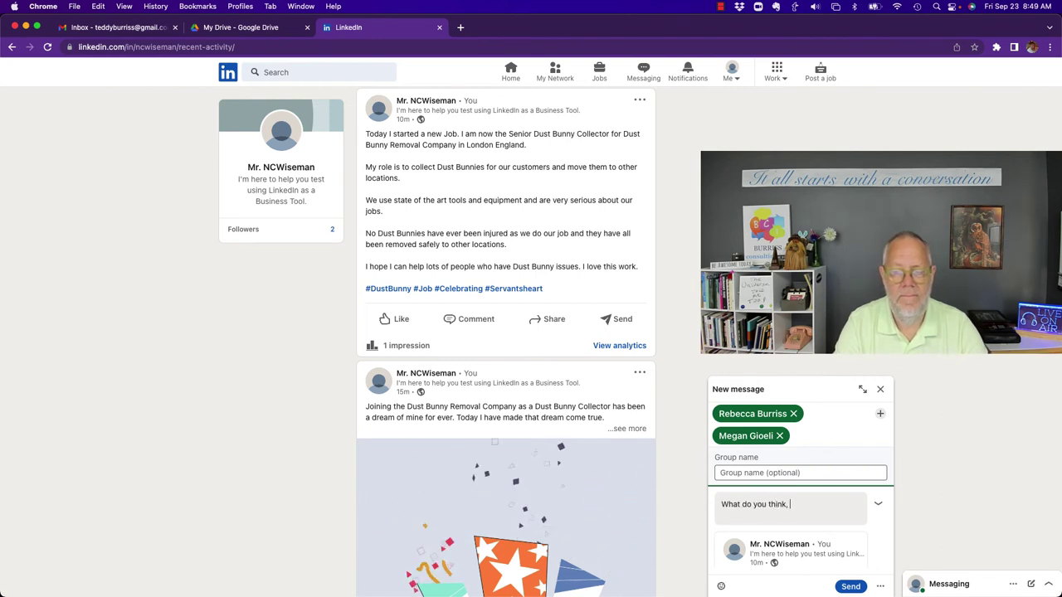
type(" Could you ")
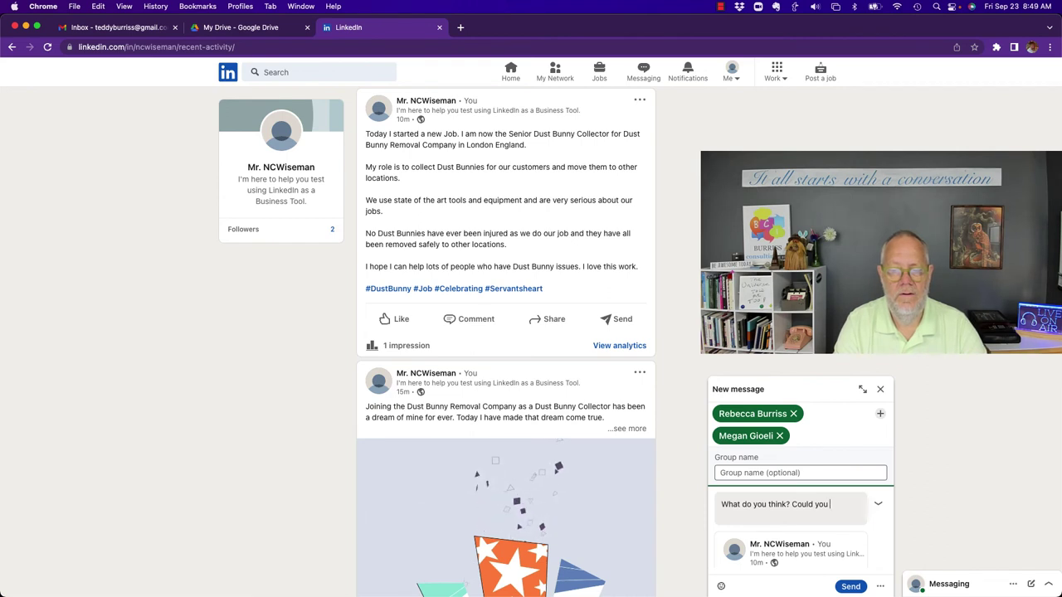
type("comment for me")
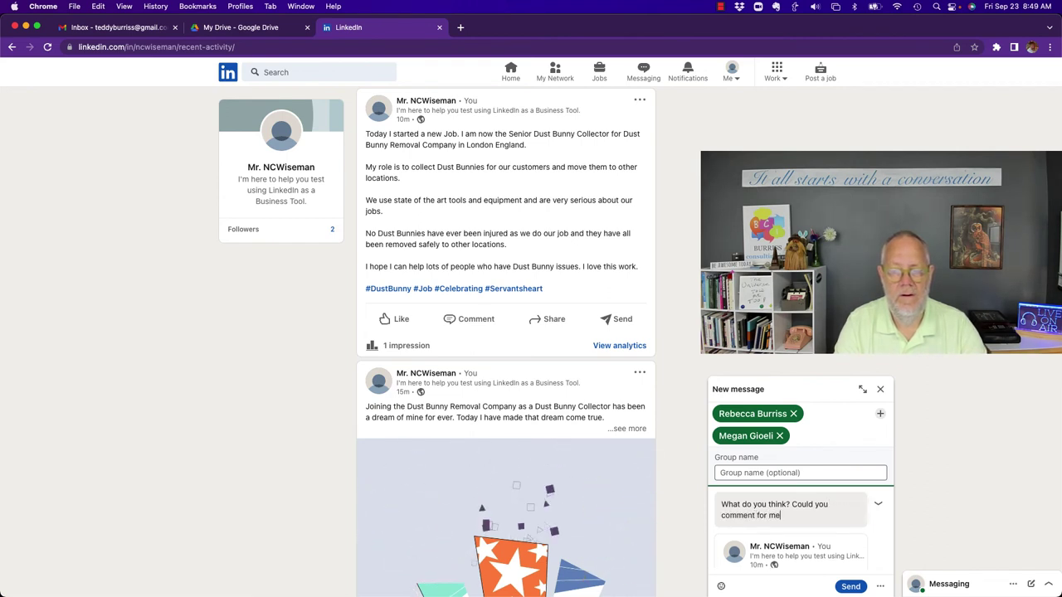
type("please.")
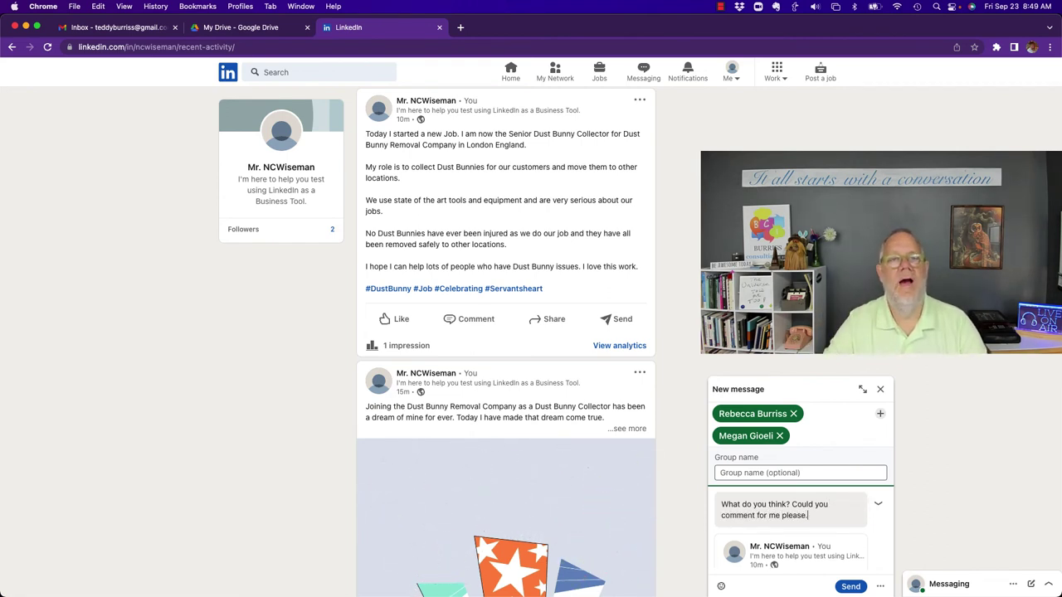
left_click(855, 585)
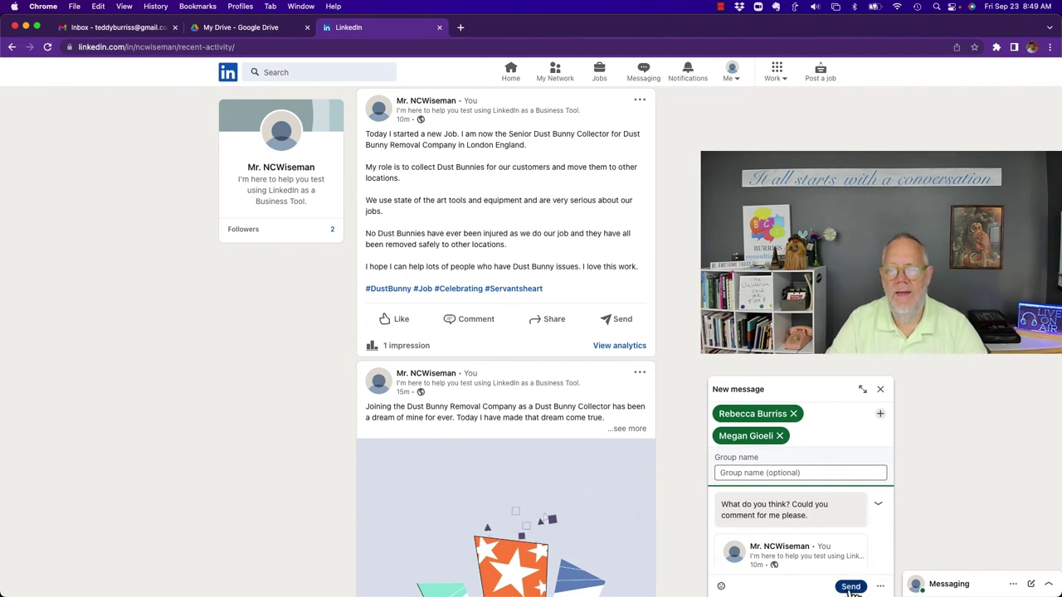
left_click(881, 390)
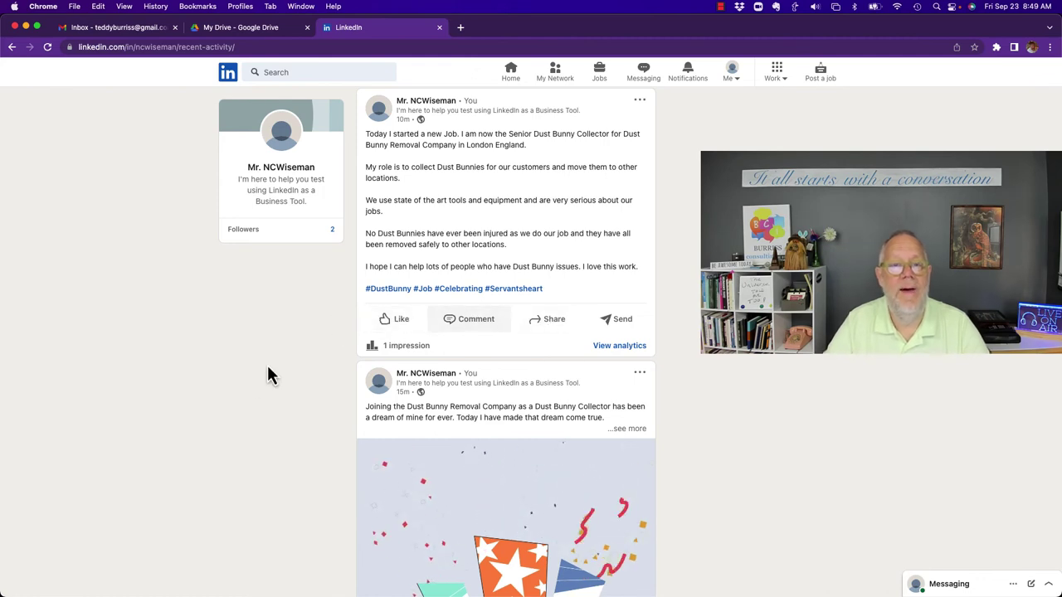
Step: Review the company post, its comment, the new job post and the Starting a New Position post in the recent activity
scroll(244, 387, "down", 3)
scroll(498, 361, "up", 4)
scroll(480, 348, "up", 4)
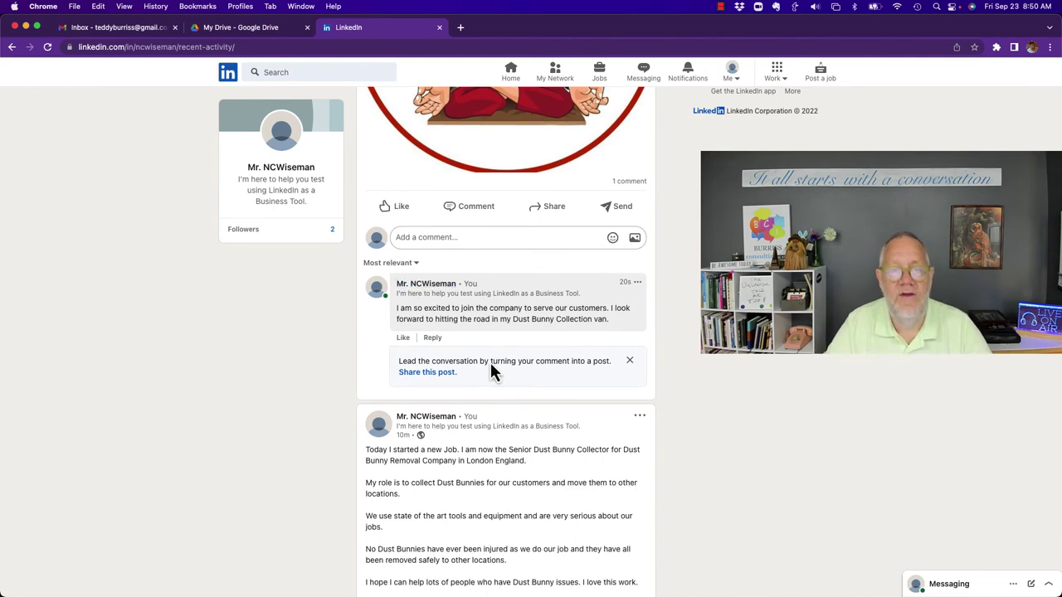
scroll(510, 388, "up", 4)
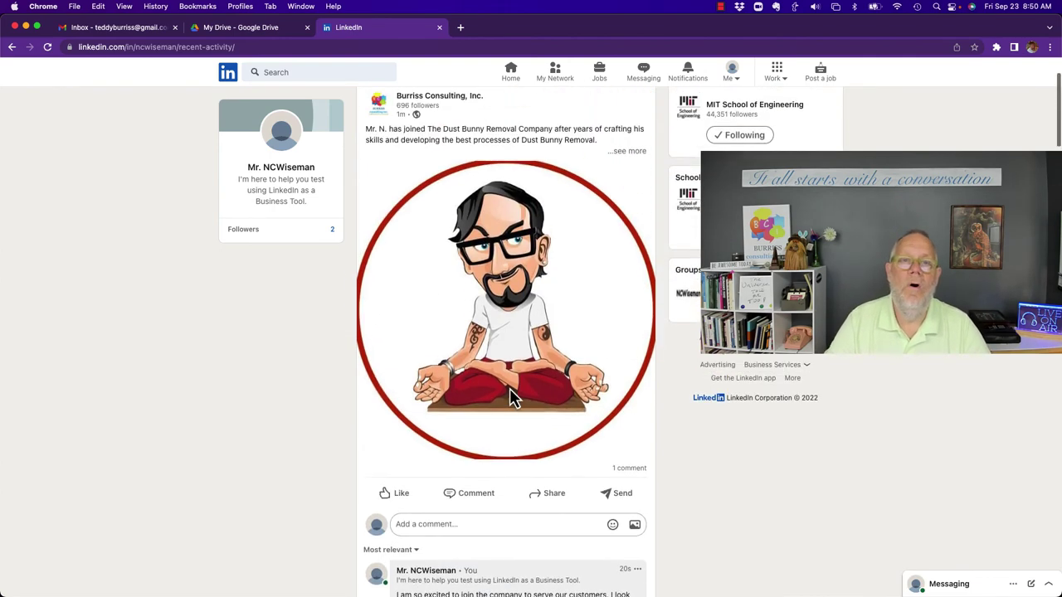
scroll(515, 349, "down", 7)
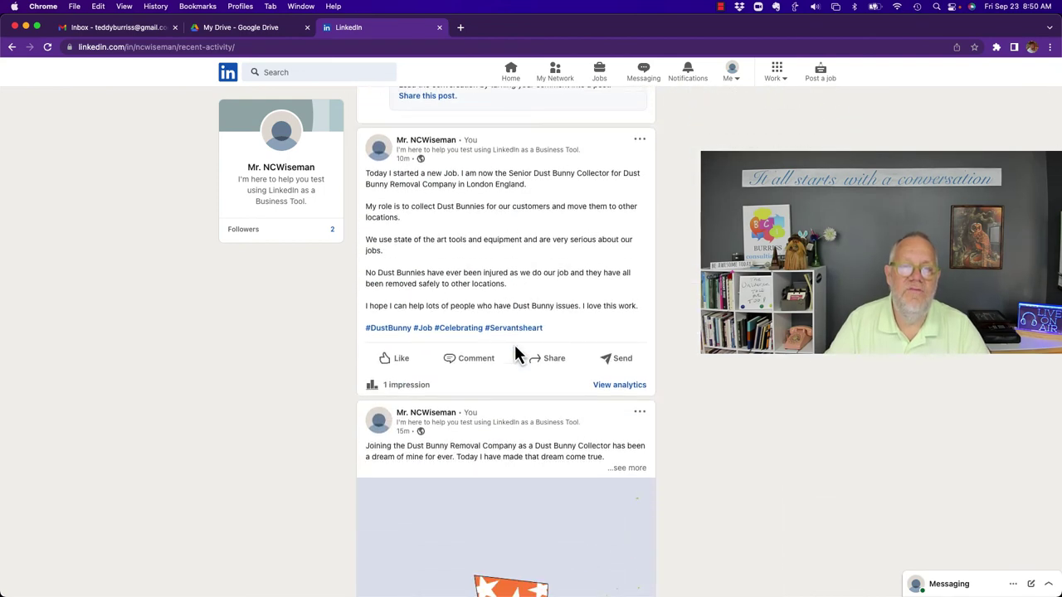
scroll(515, 352, "down", 4)
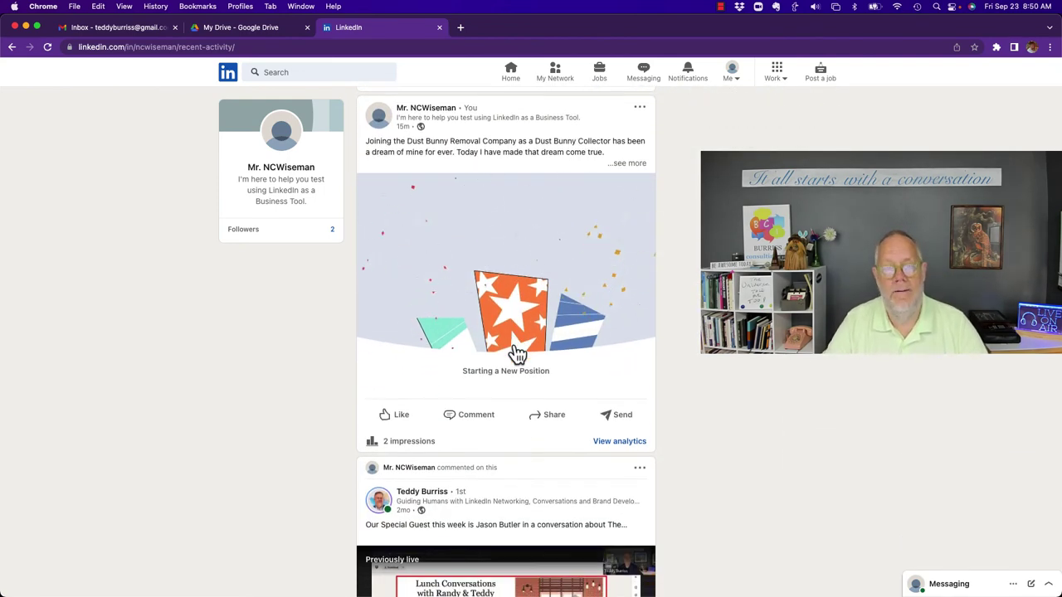
Step: Open the Dust Bunny Collector experience for editing, switch on Notify network, and close the form without saving
left_click(516, 354)
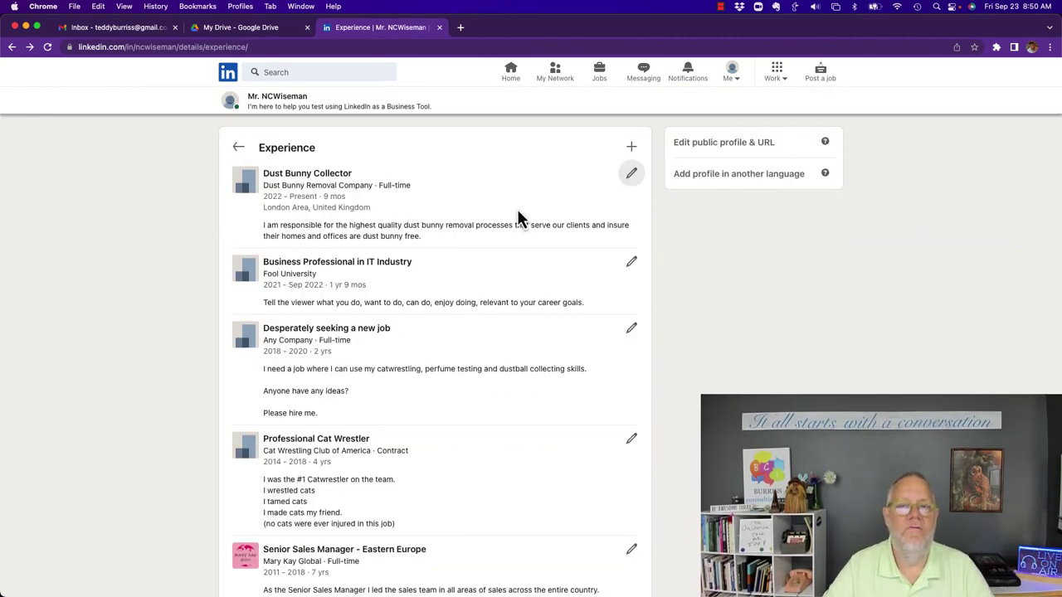
left_click(631, 175)
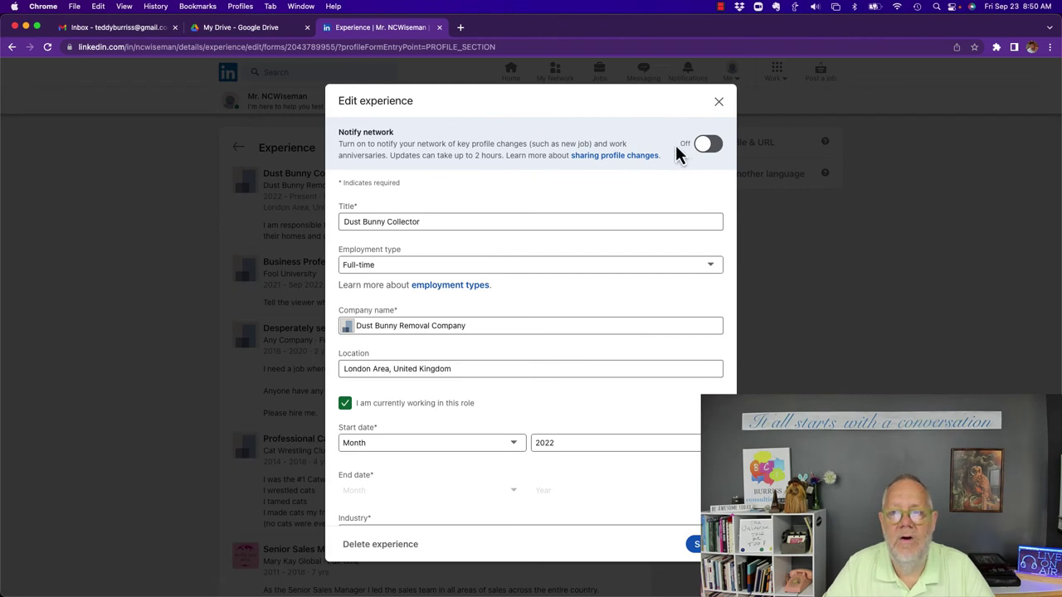
left_click(702, 151)
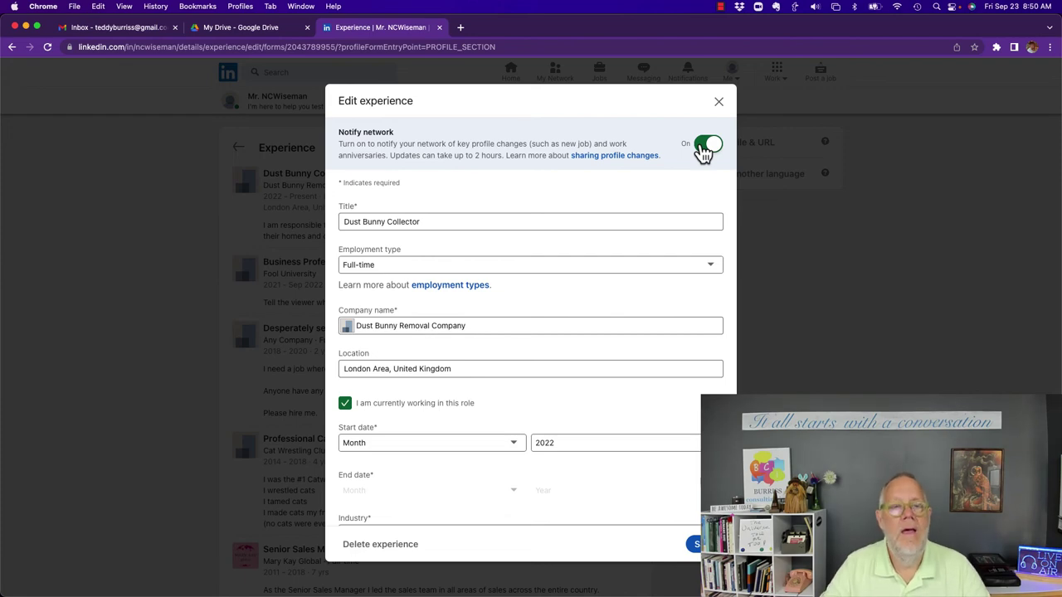
left_click(720, 106)
left_click(584, 281)
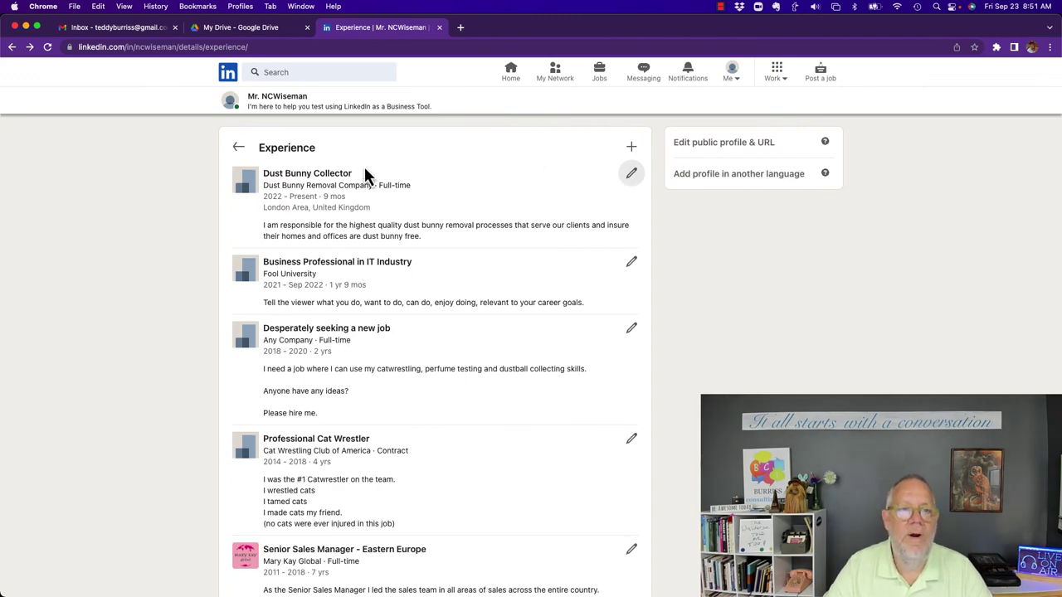
Step: Return to the recent activity and expand the Starting a New Position and new job posts, highlighting the latter's wording about customers and tools
left_click(16, 52)
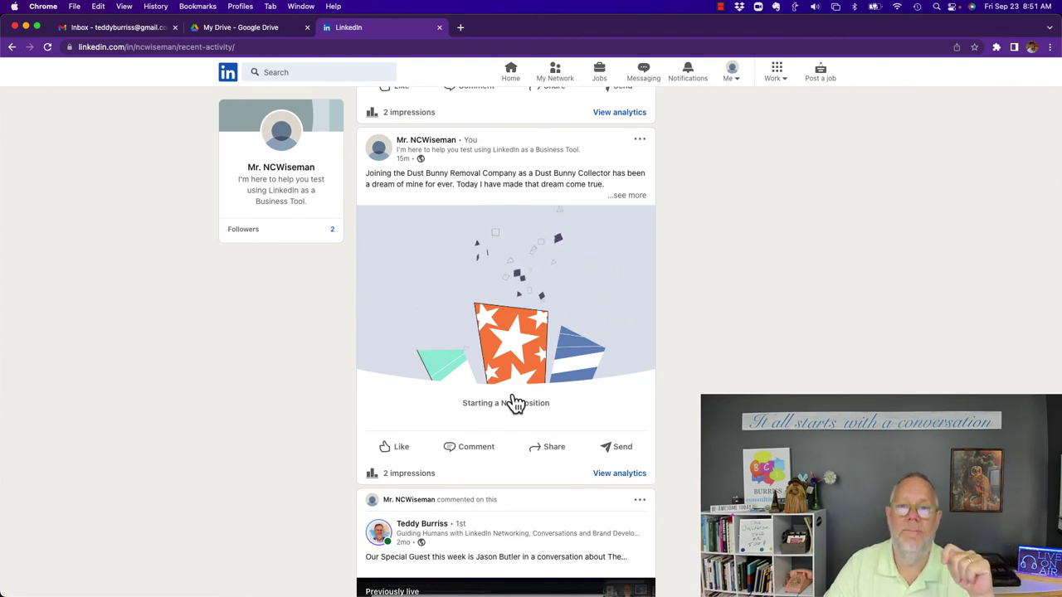
left_click(628, 195)
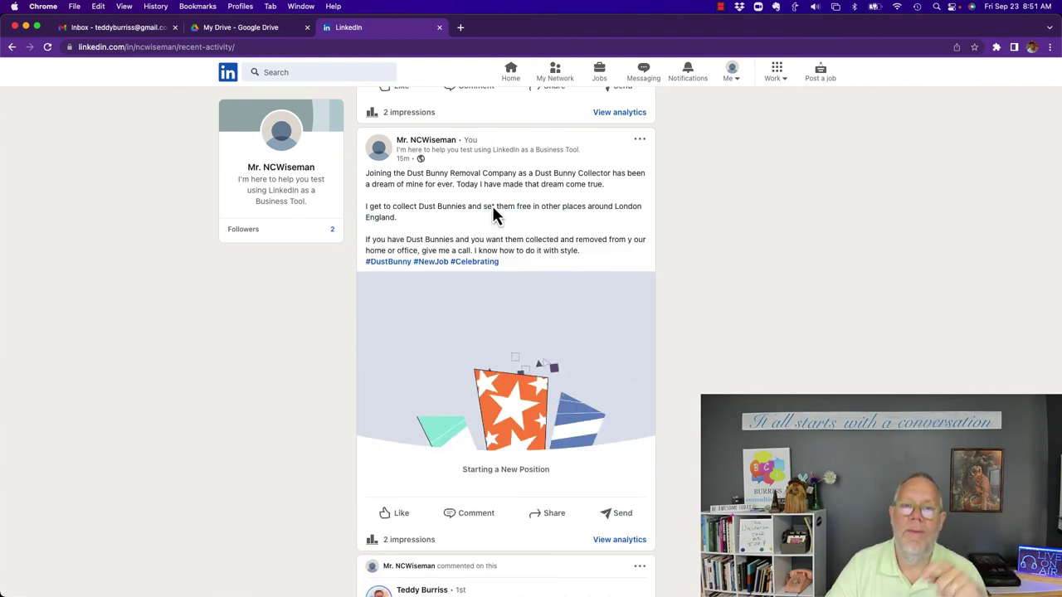
scroll(528, 241, "up", 5)
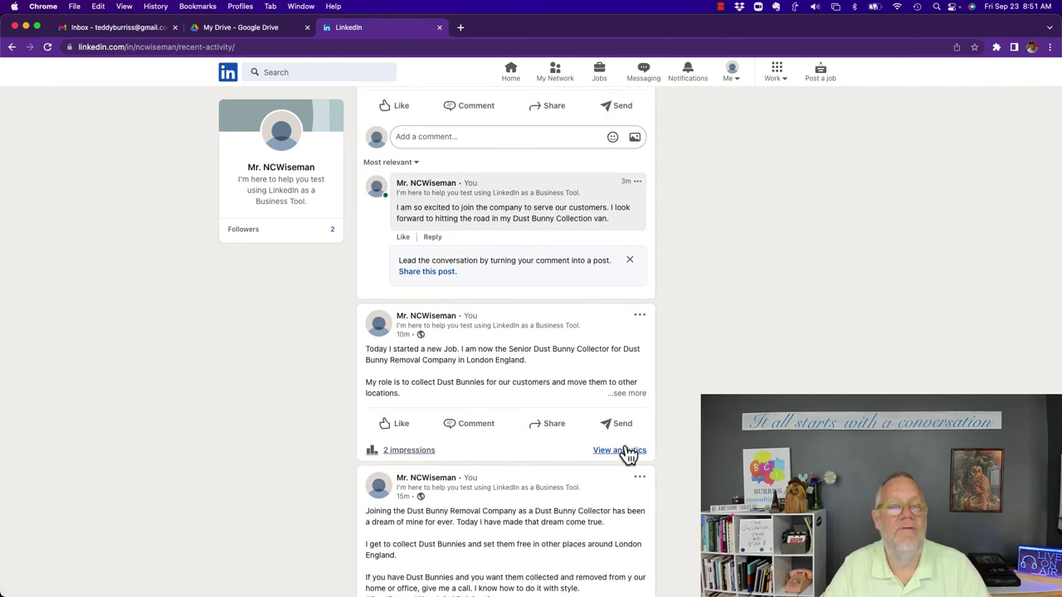
left_click(625, 394)
left_click_drag(420, 349, 547, 382)
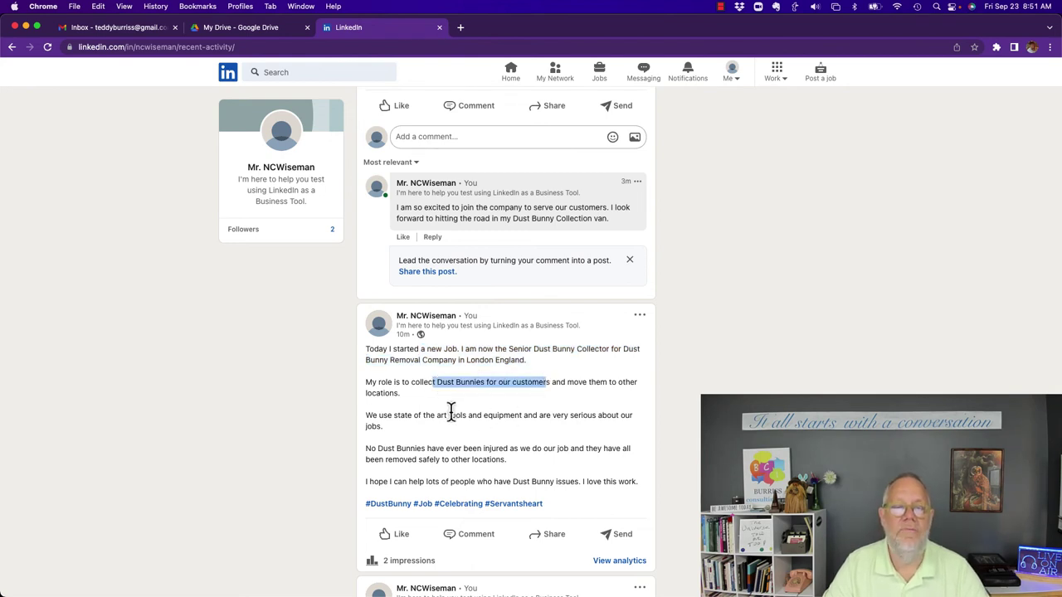
left_click_drag(437, 415, 523, 415)
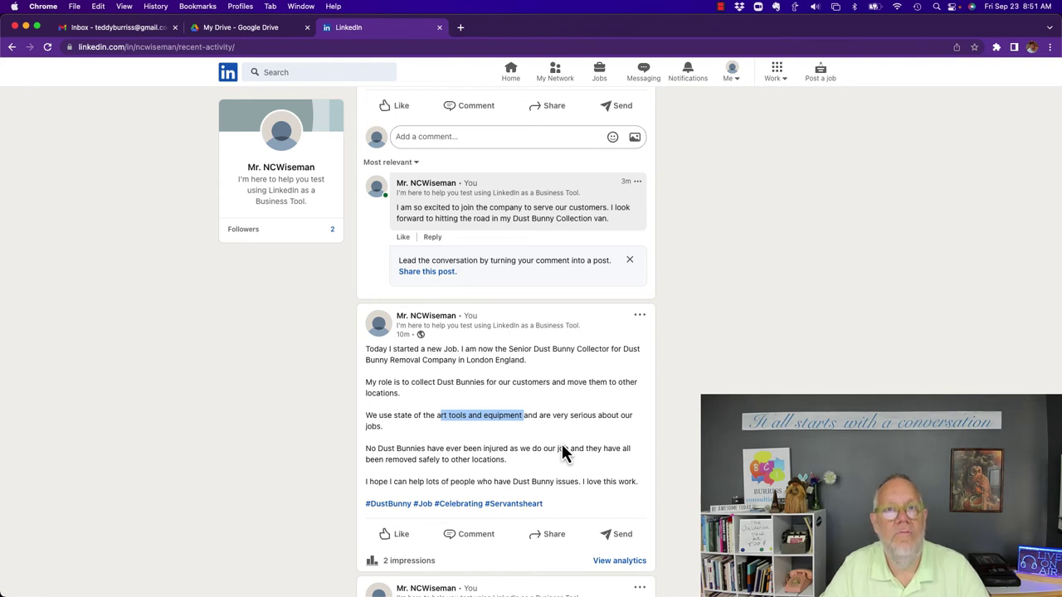
Step: Expand the full text of the Burriss Consulting, Inc. post and highlight the employee's mention at its start and the word "people"
scroll(562, 452, "up", 1)
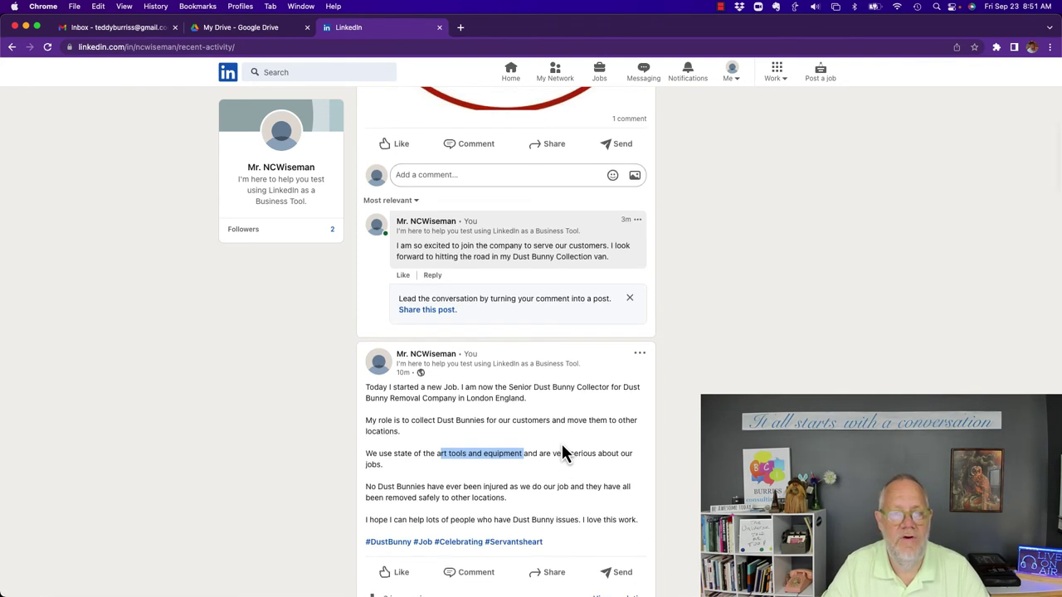
scroll(562, 448, "up", 5)
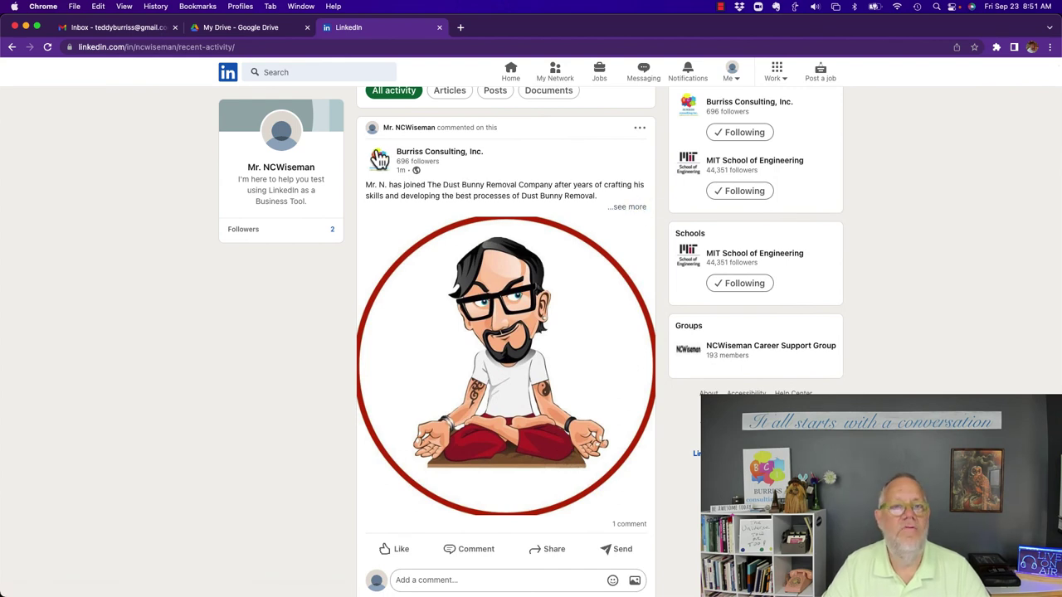
left_click(628, 208)
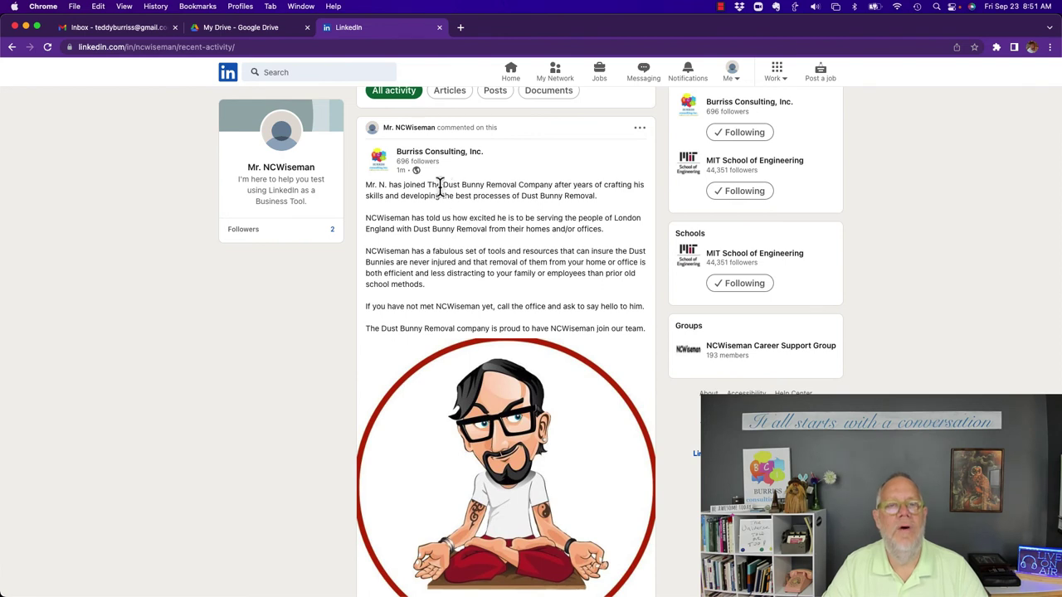
left_click_drag(366, 186, 390, 200)
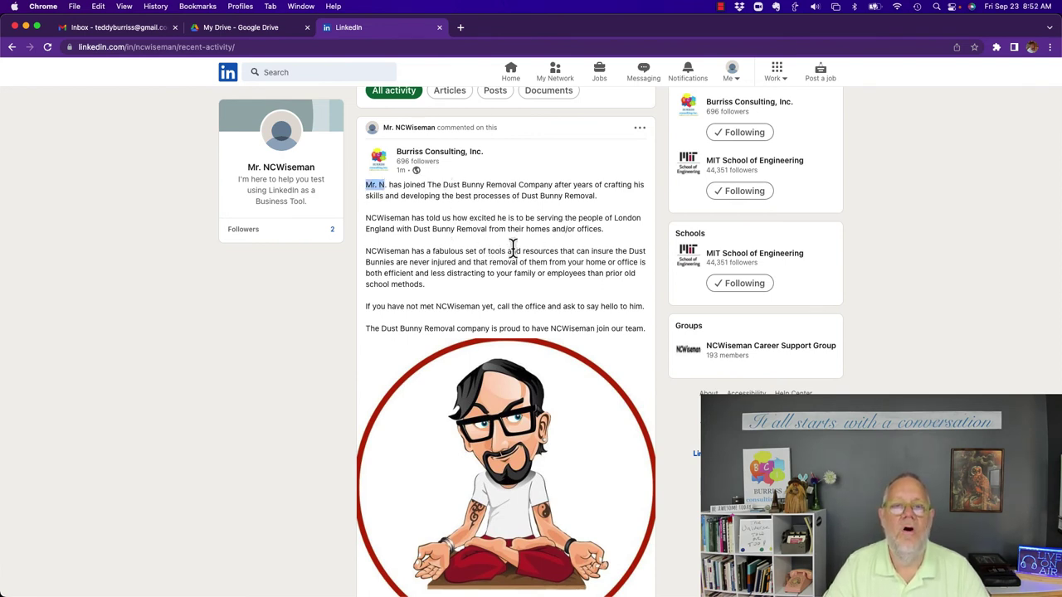
double_click(584, 218)
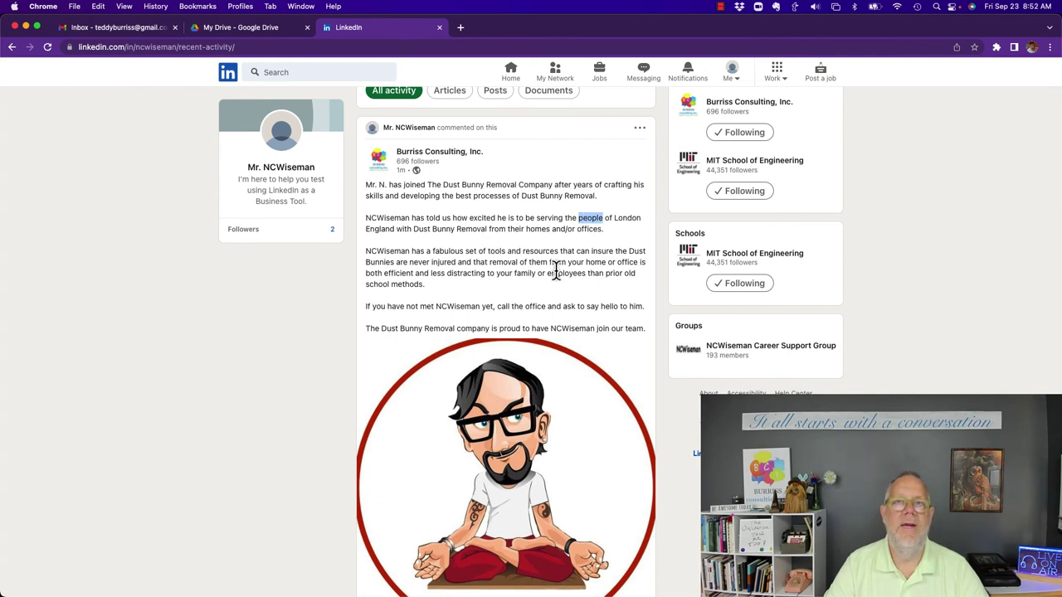